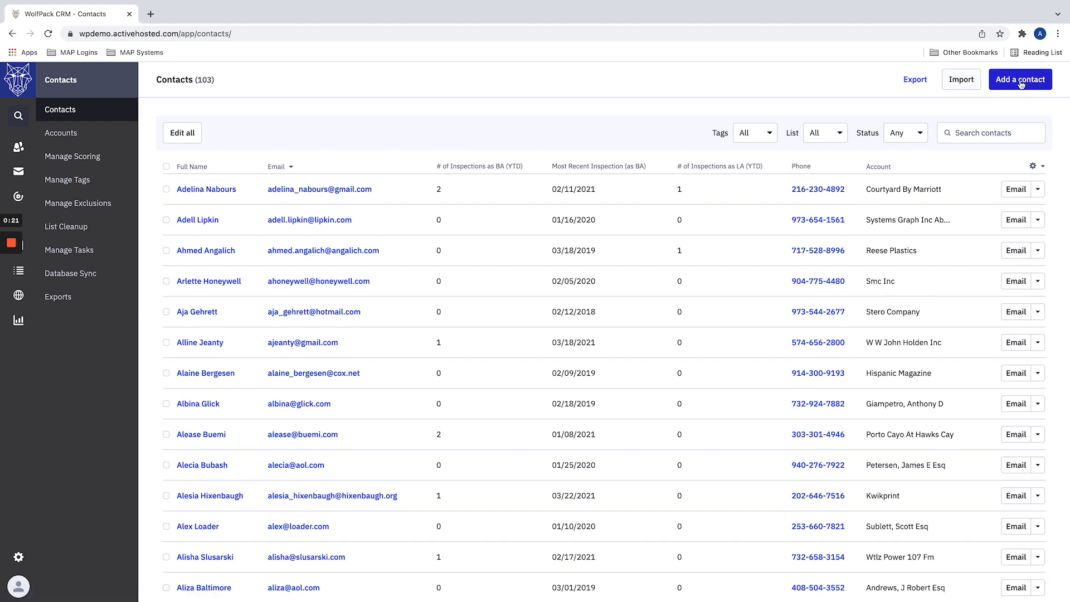
Step: Open the contact import page, and review the column headers of the sample data spreadsheet in Numbers
click(961, 83)
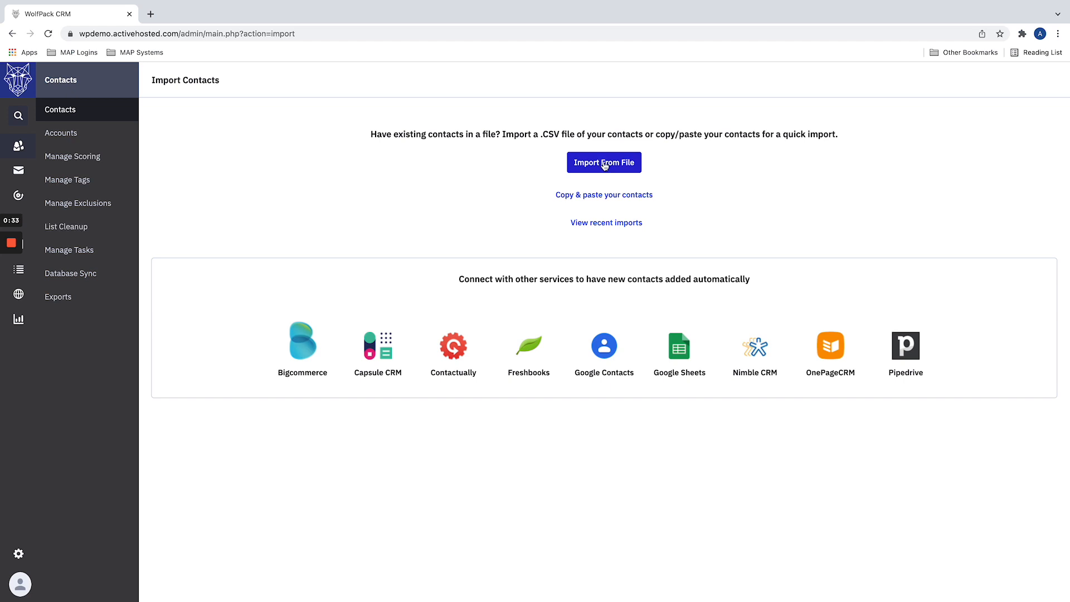
key(ctrl+Left)
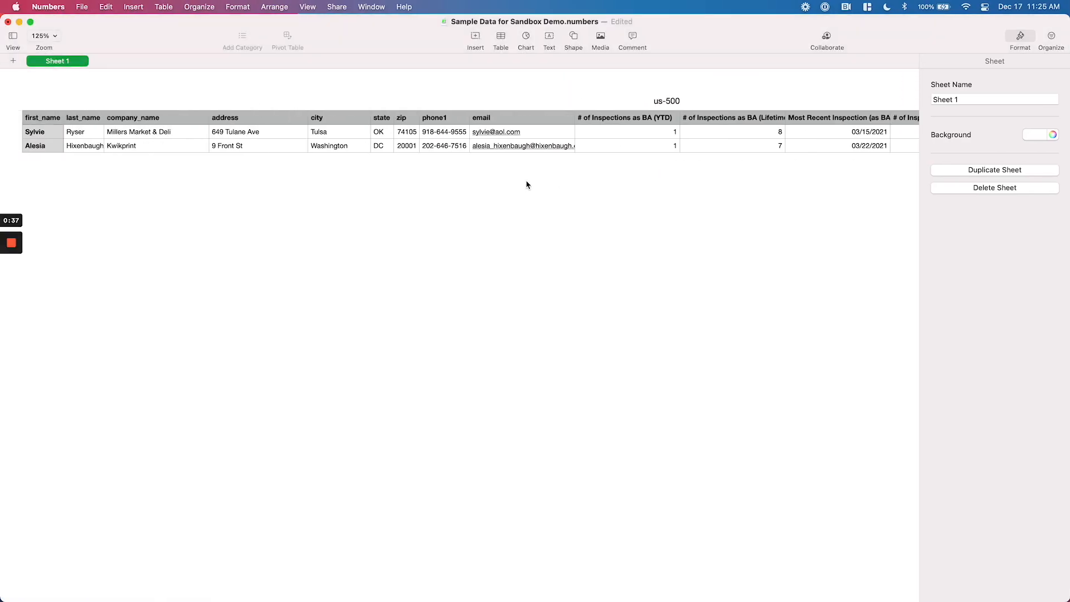
click(60, 119)
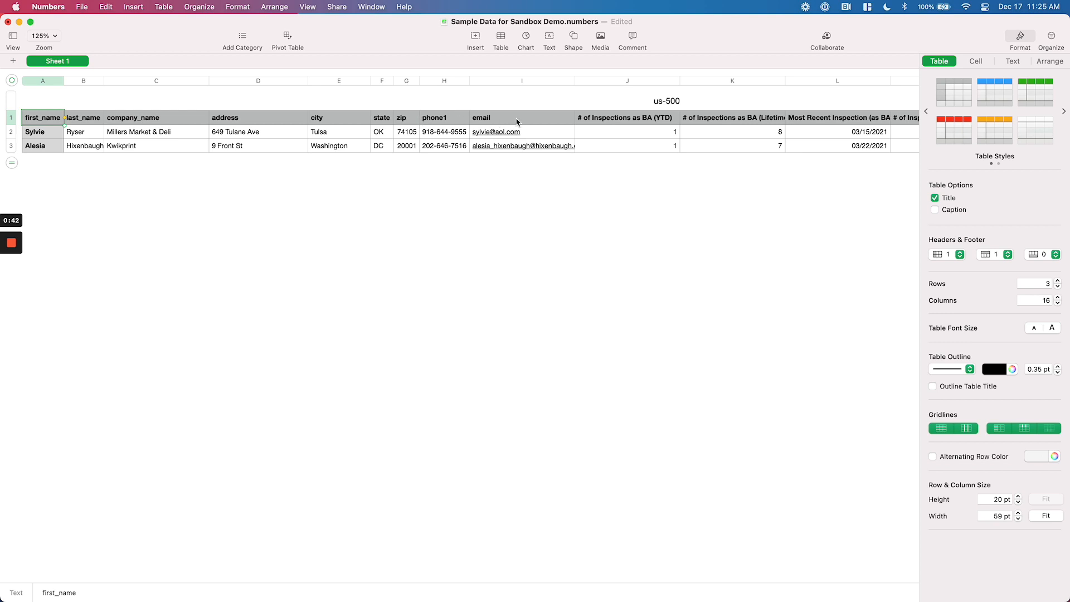
scroll(570, 122, right, 2)
scroll(569, 123, right, 15)
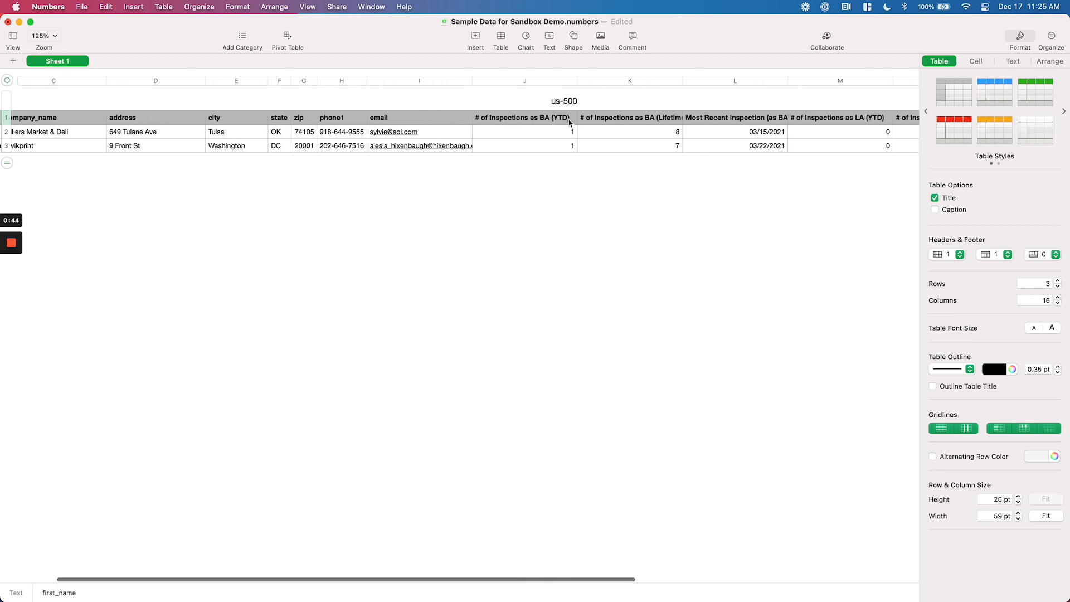
scroll(569, 123, right, 3)
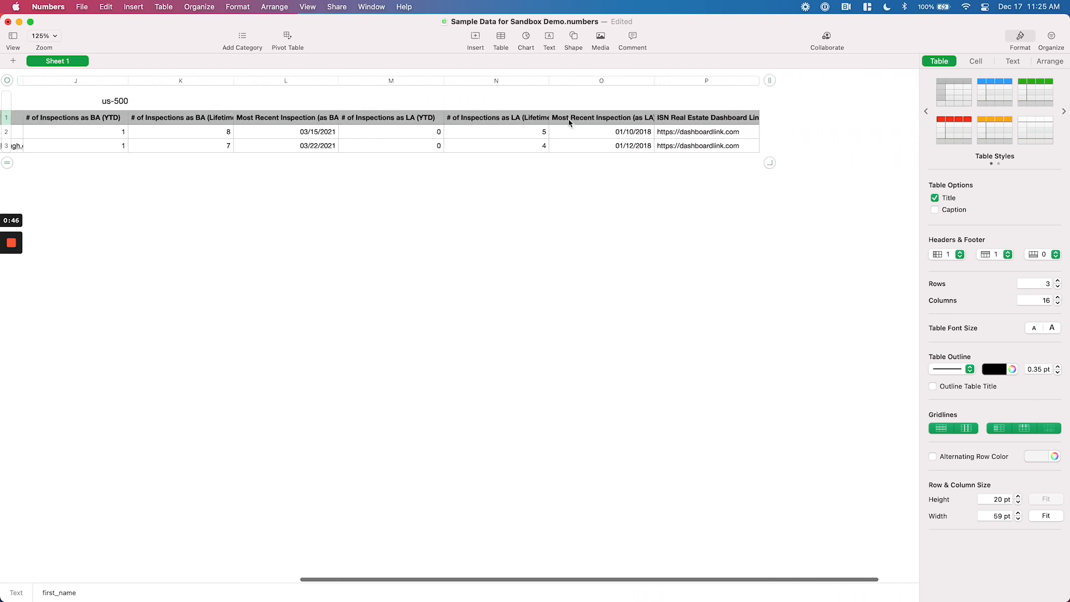
scroll(669, 120, left, 5)
scroll(692, 118, left, 15)
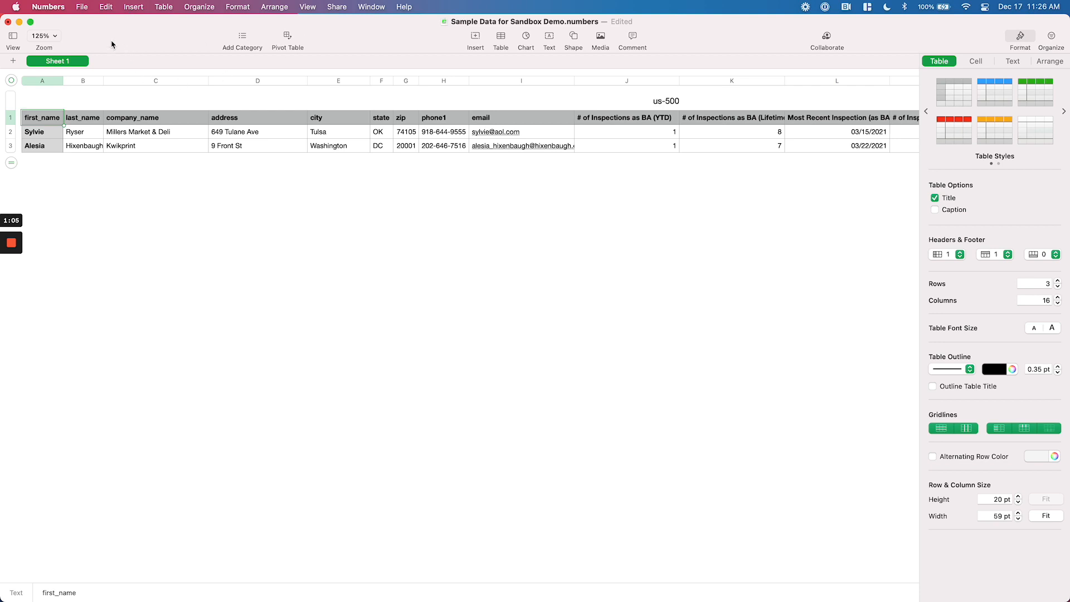
Step: Export the Sample Data for Sandbox Demo spreadsheet as a CSV file to the Desktop
click(79, 8)
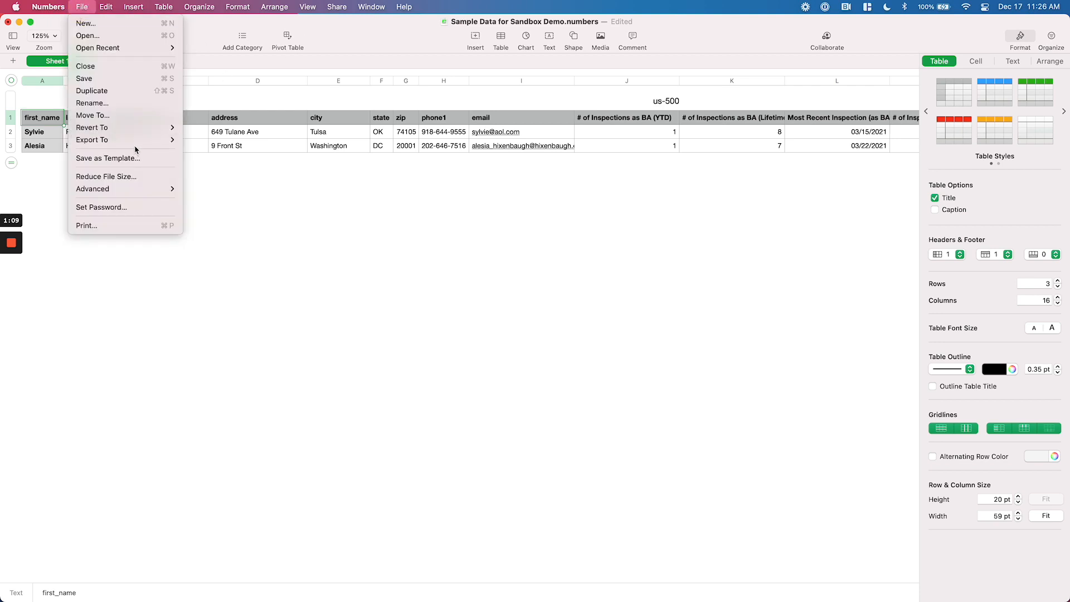
mouse_move(133, 140)
click(200, 165)
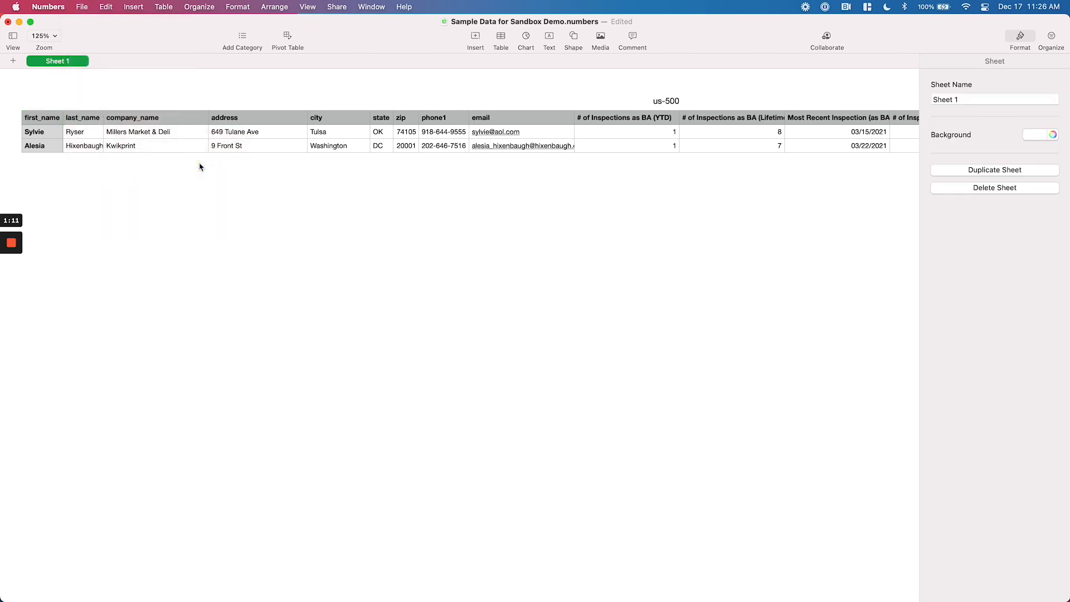
click(684, 390)
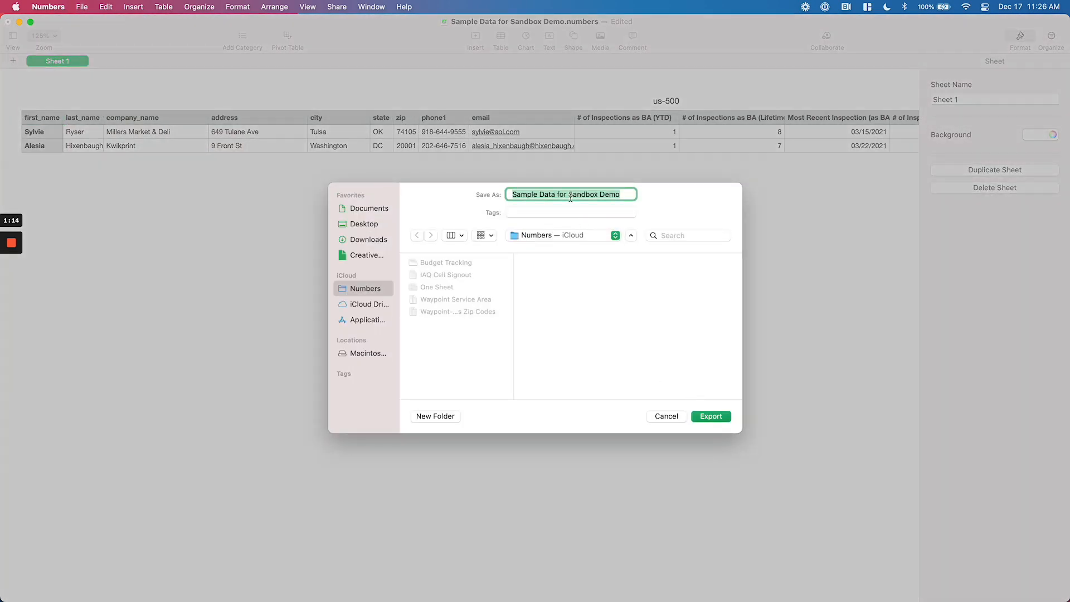
click(363, 225)
click(706, 419)
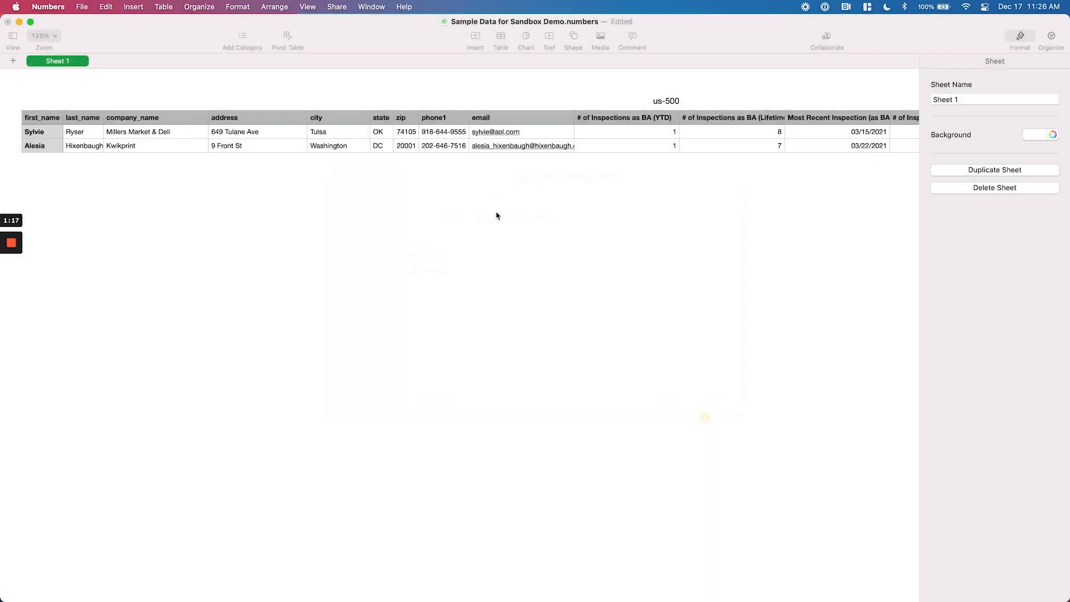
Step: Switch back to WolfPack CRM in the browser and choose the exported CSV on the Desktop as the contact import file
key(ctrl+Right)
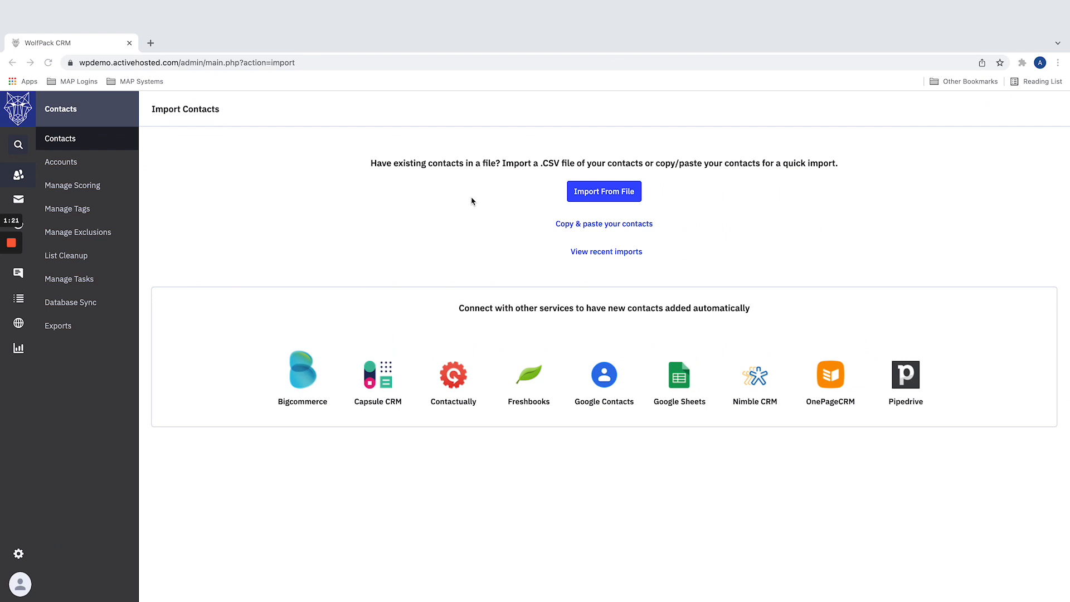
click(602, 193)
click(603, 166)
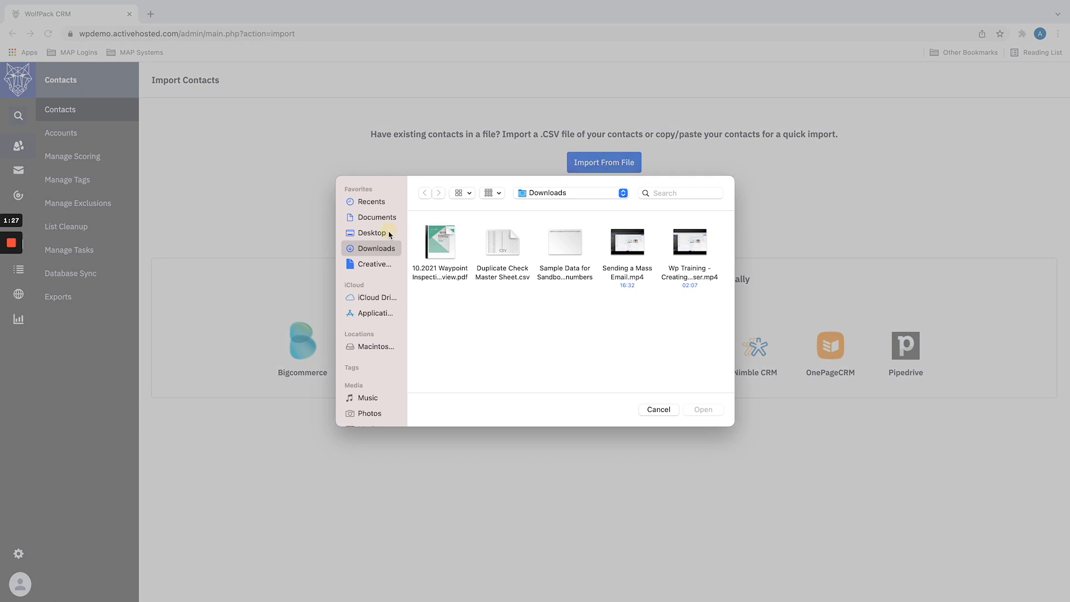
click(389, 235)
double_click(571, 237)
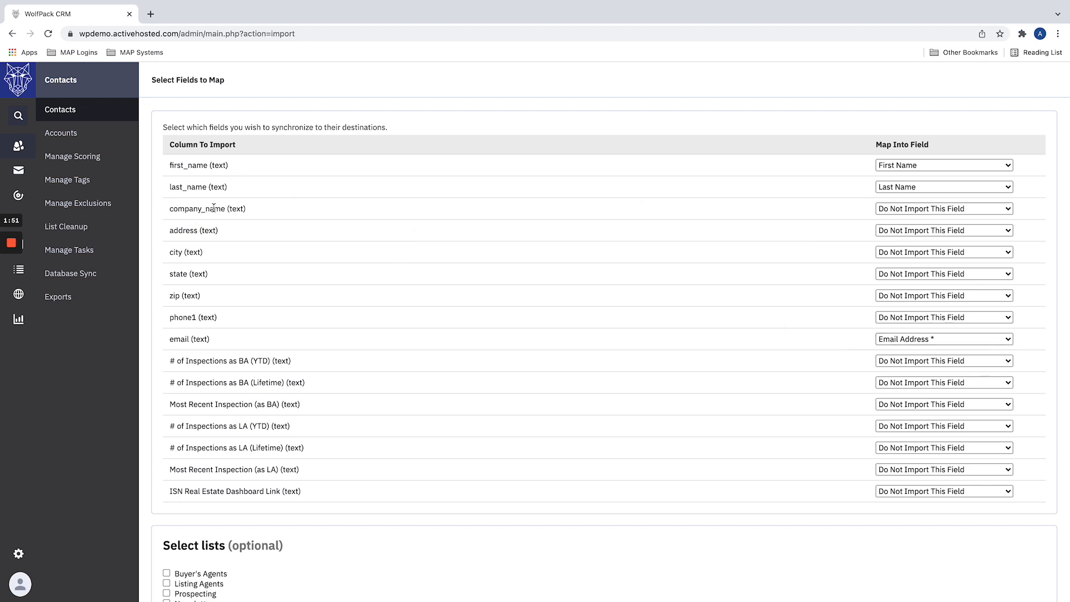
Step: Map the company_name column to Account (previously Organization) and the address column to Agency Address 1
click(903, 209)
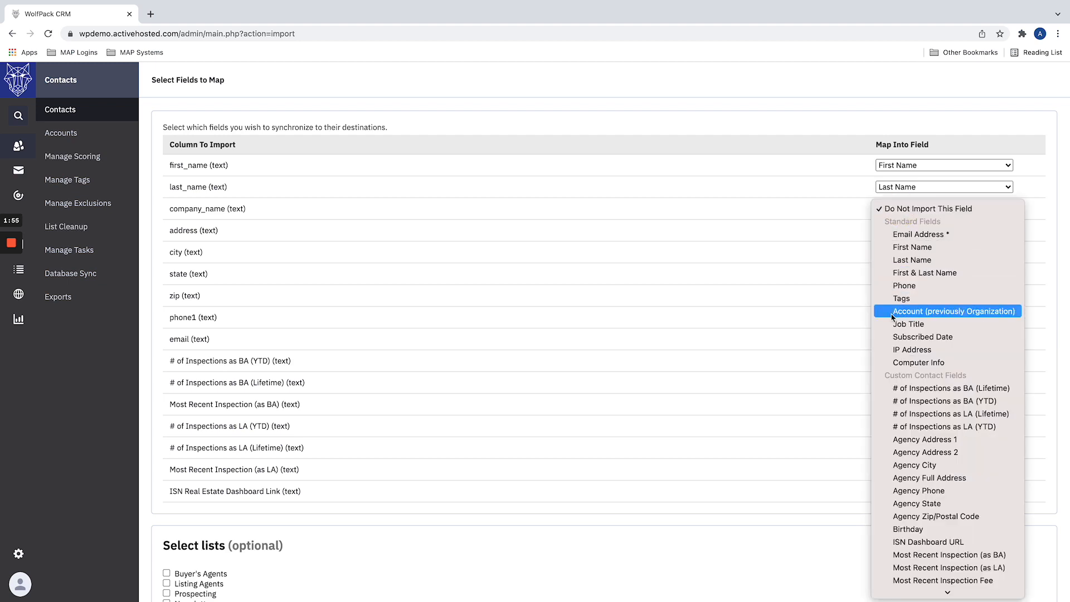
click(914, 316)
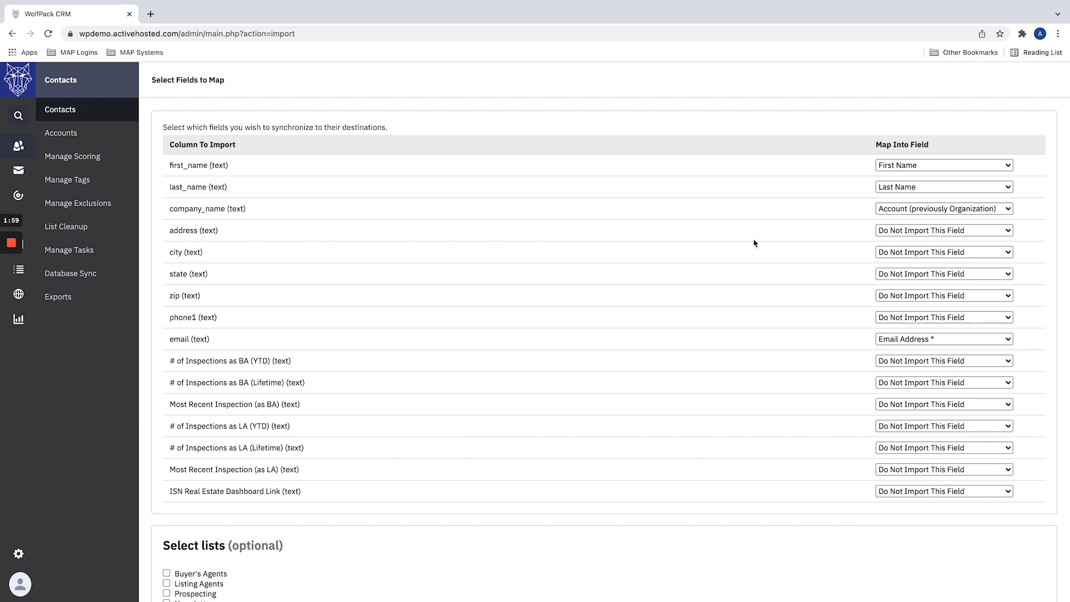
click(931, 236)
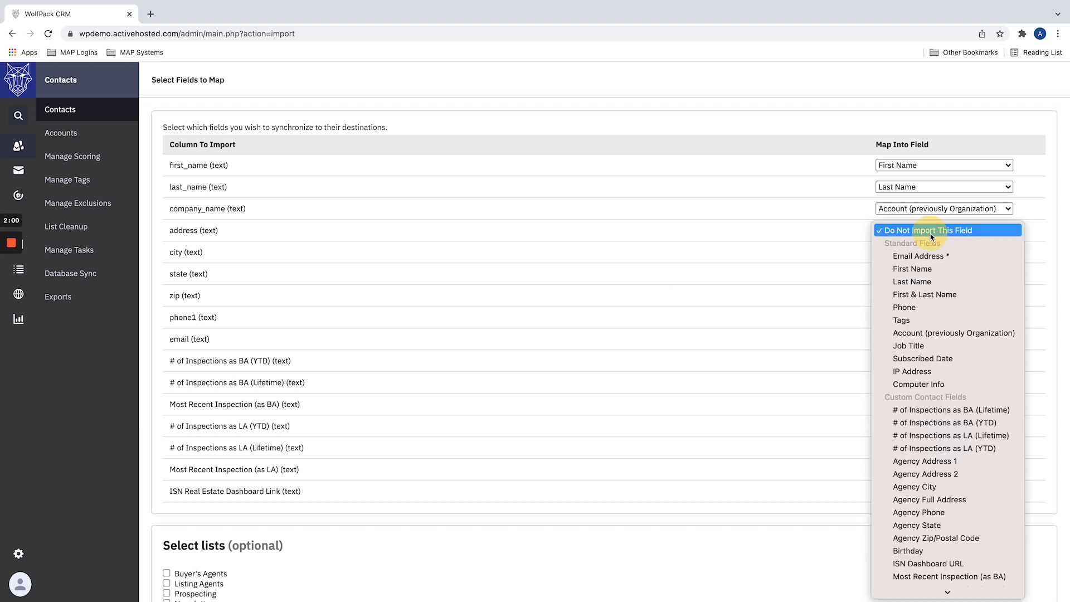
click(941, 463)
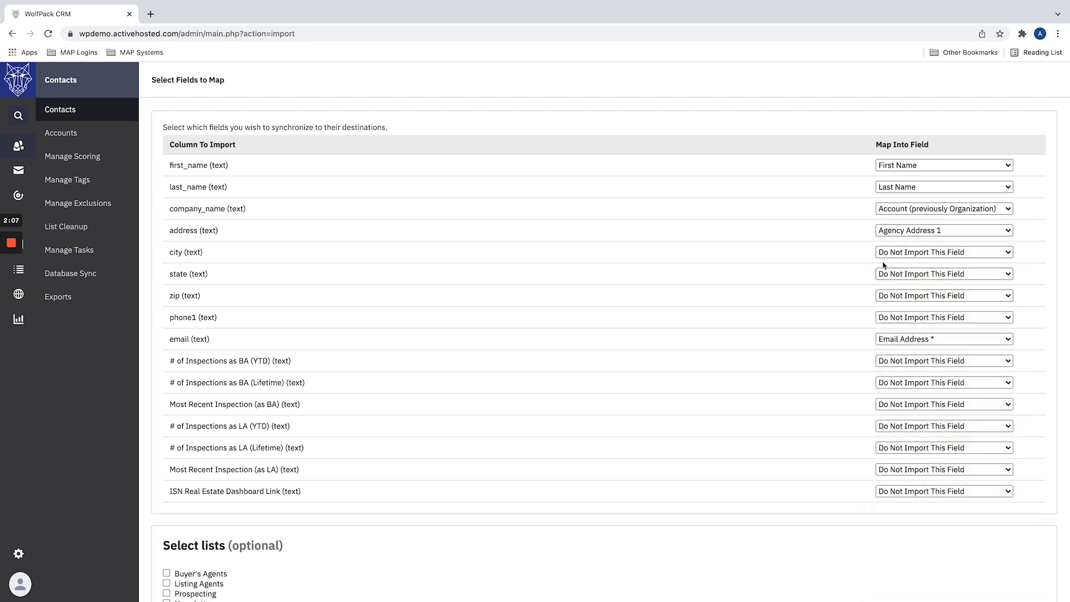
Step: Map the city, state and zip columns to Agency City, Agency State and Agency Zip/Postal Code
click(902, 256)
click(921, 511)
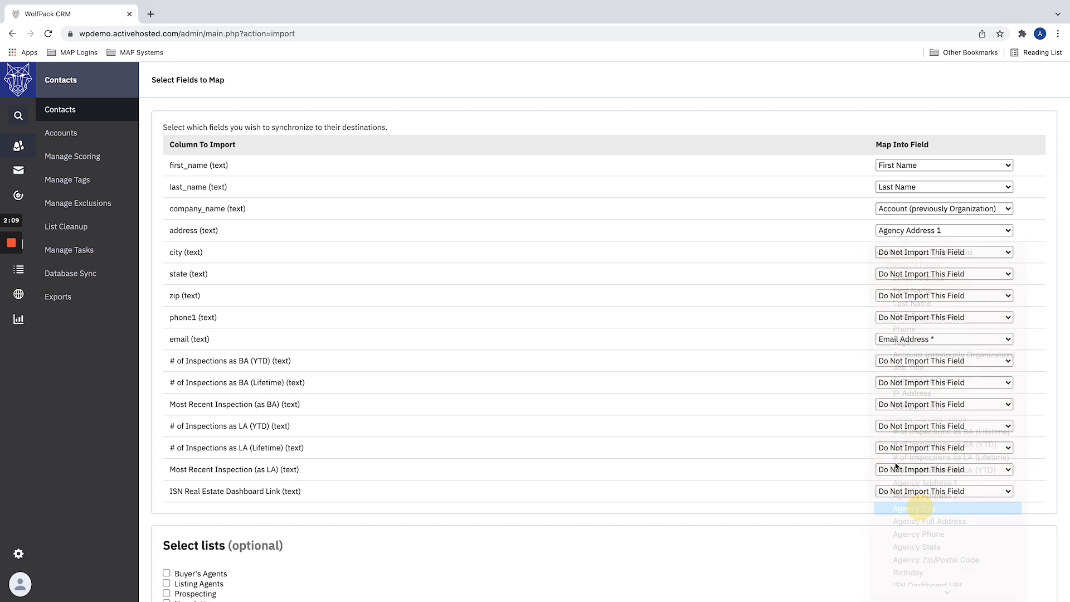
click(908, 275)
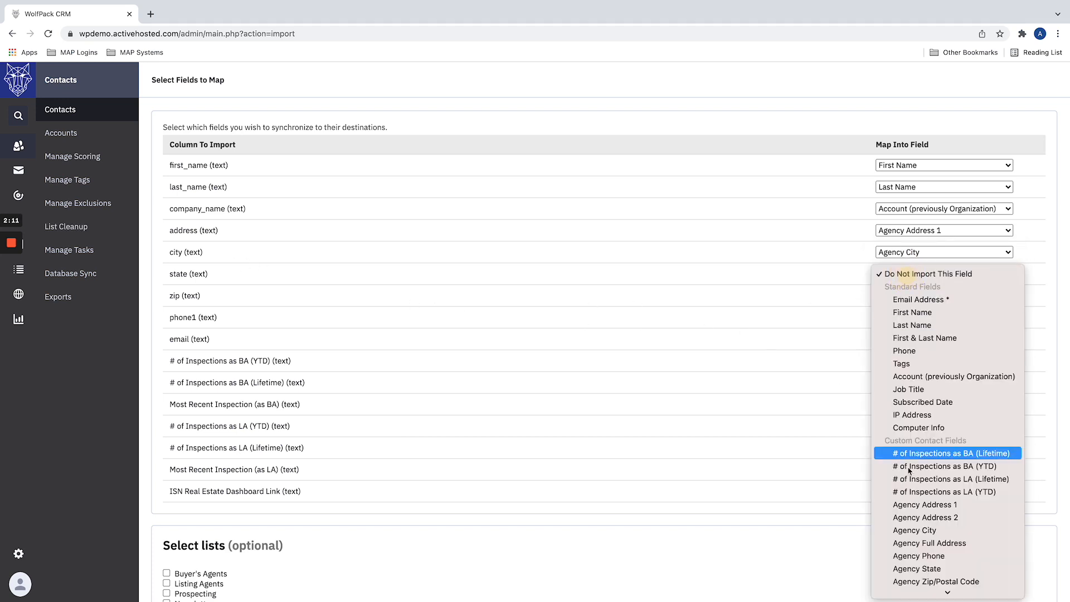
click(927, 569)
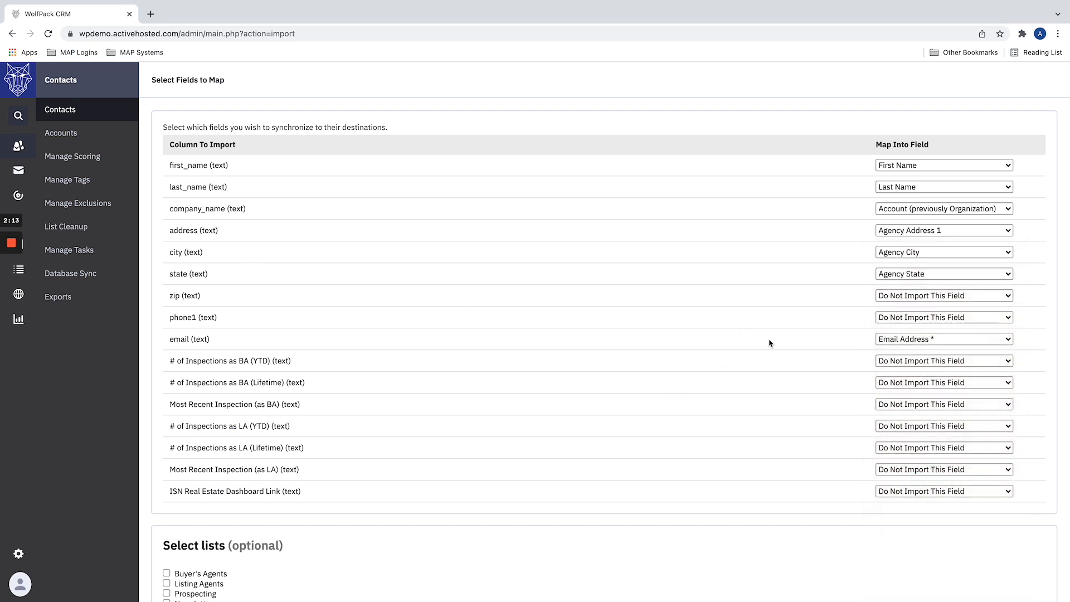
click(885, 297)
scroll(940, 509, down, 2)
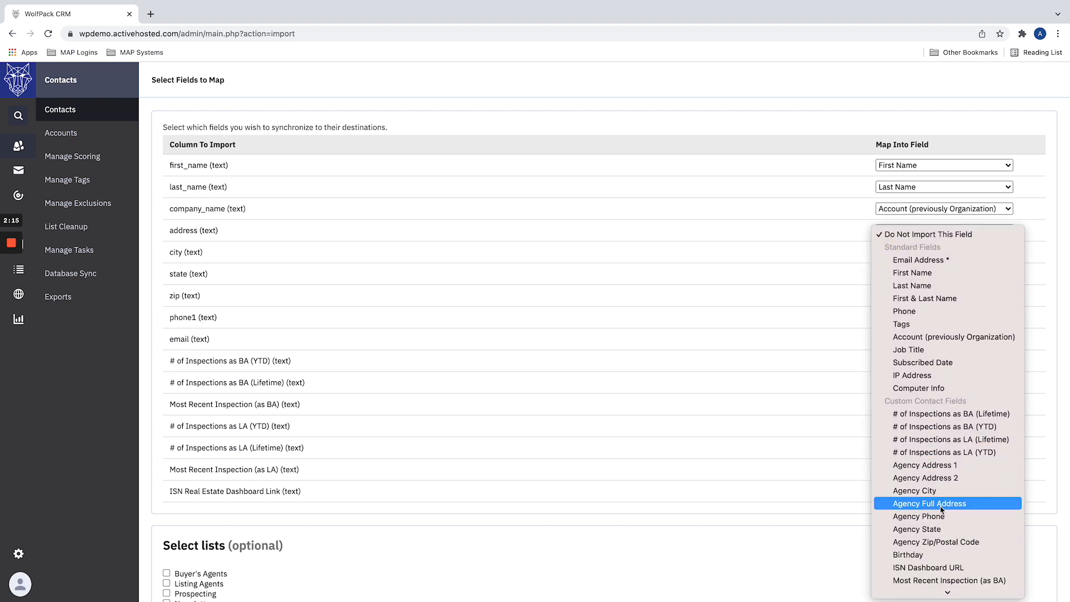
click(936, 542)
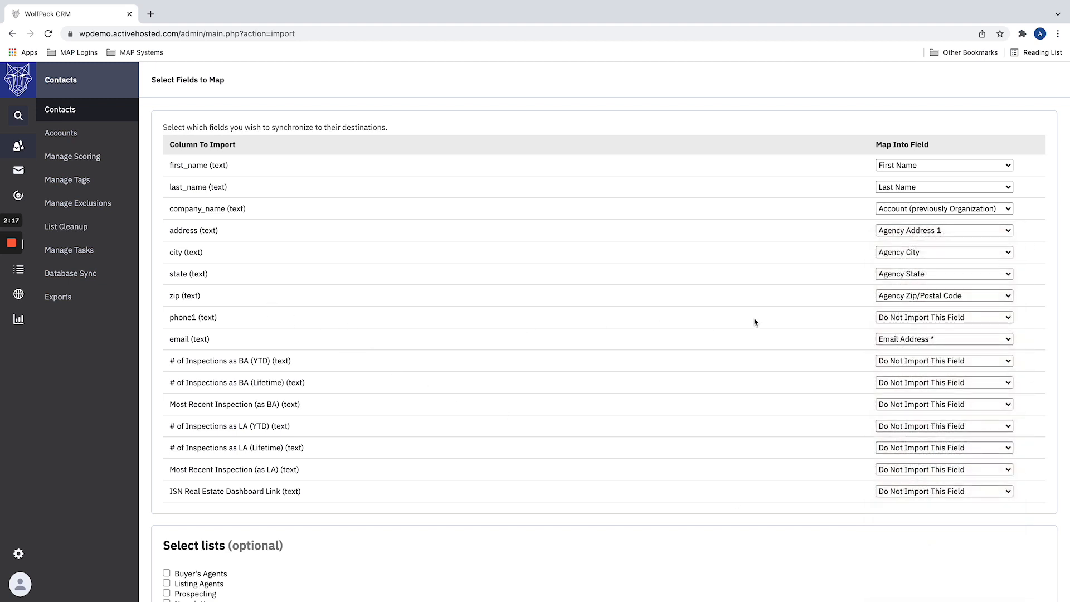
Step: Map the phone1 column to Phone and the # of Inspections as BA (YTD) column to its matching custom field
click(926, 318)
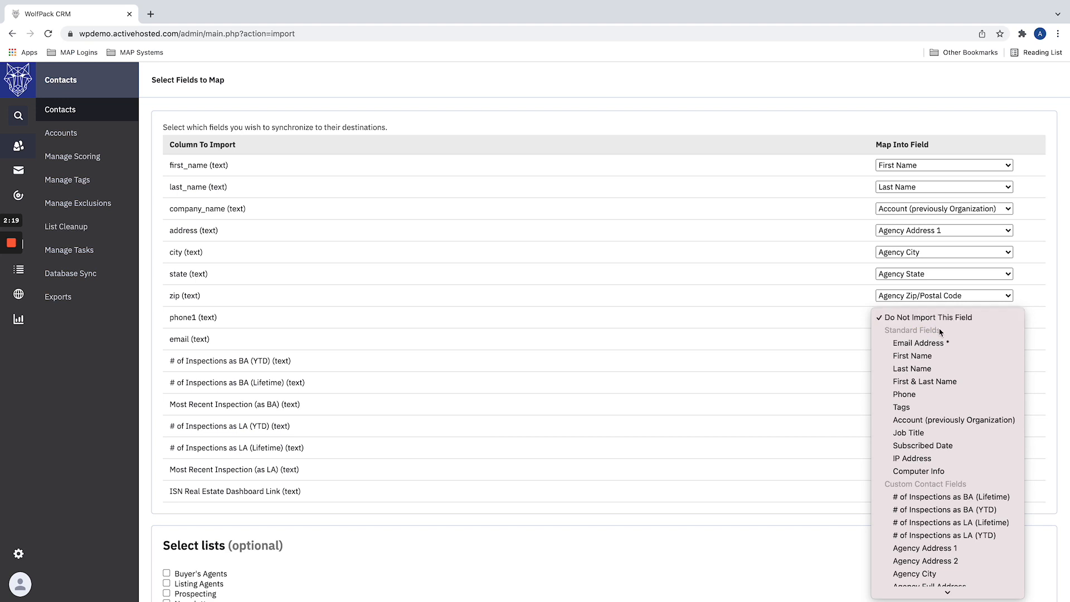
click(904, 395)
scroll(724, 331, down, 1)
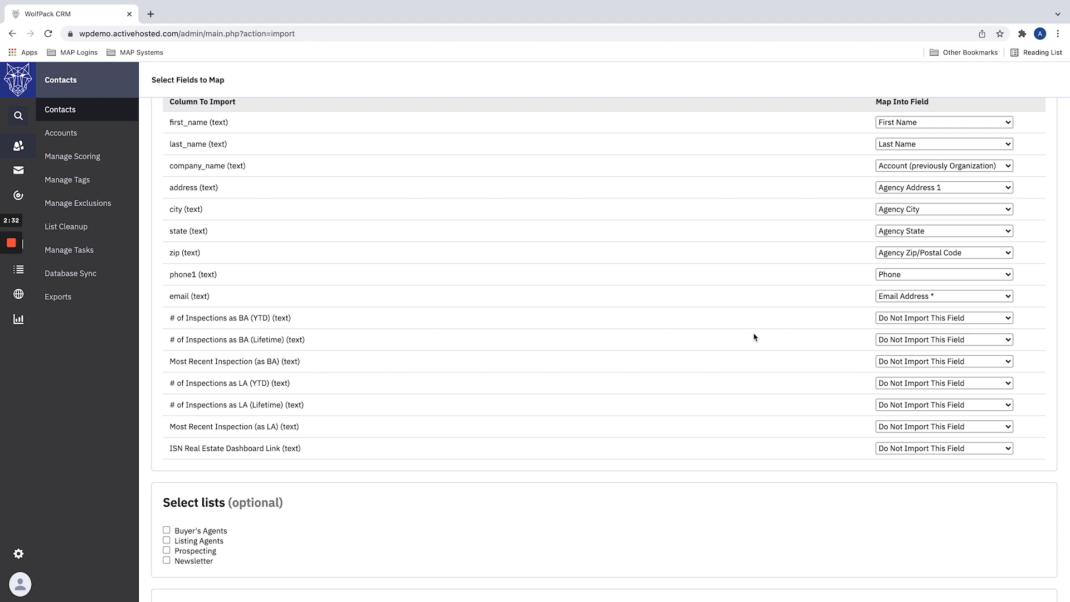
click(917, 321)
scroll(918, 351, down, 3)
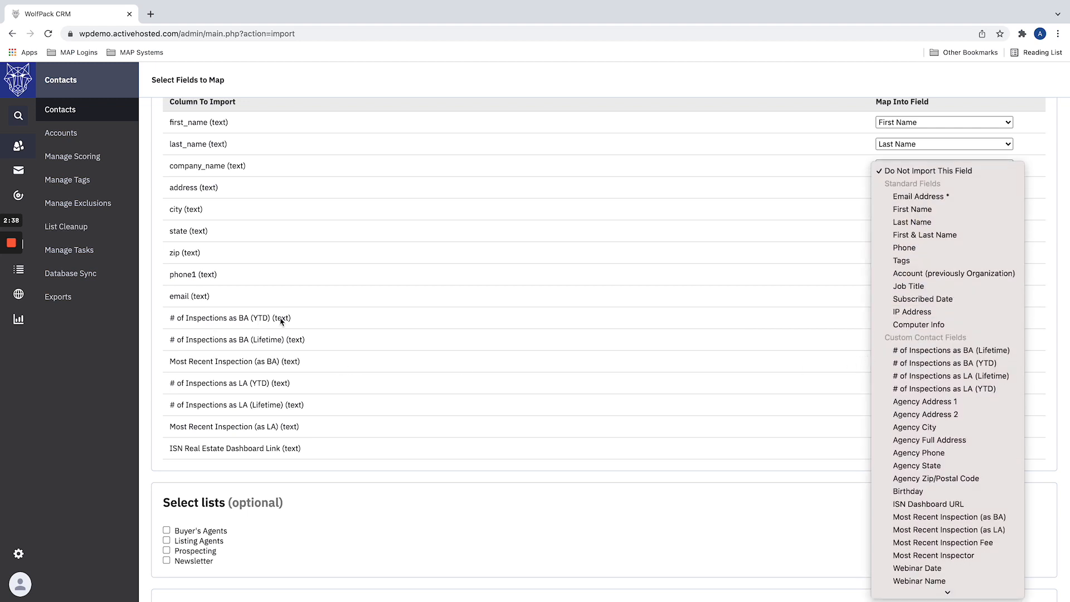
click(953, 363)
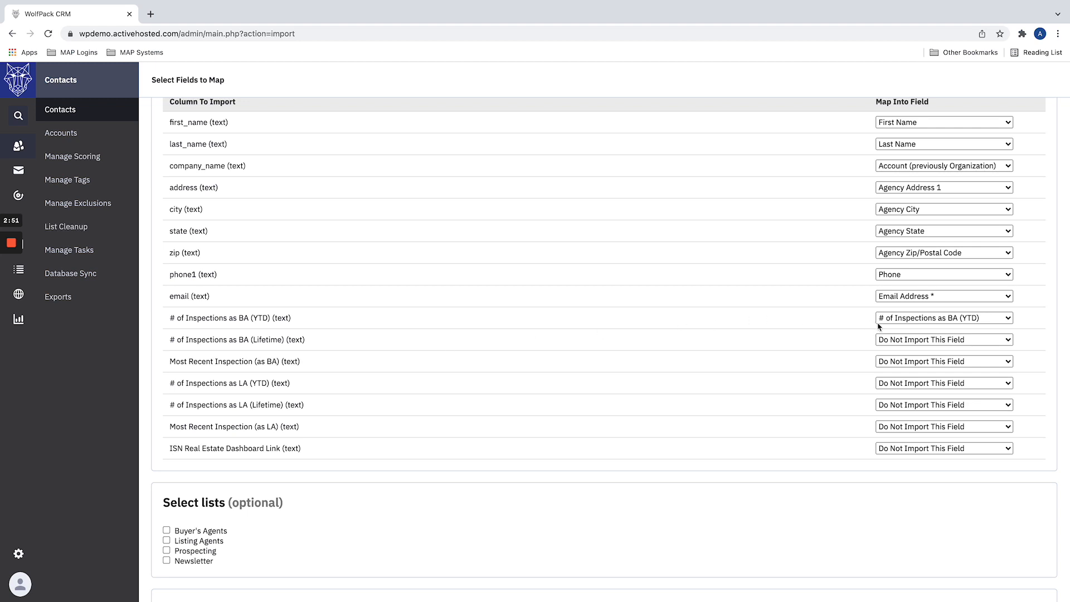
Step: Map # of Inspections as BA (Lifetime) to a new text input custom field named "# of Transactions as BA Past 12 Mo."
click(933, 339)
scroll(925, 395, down, 5)
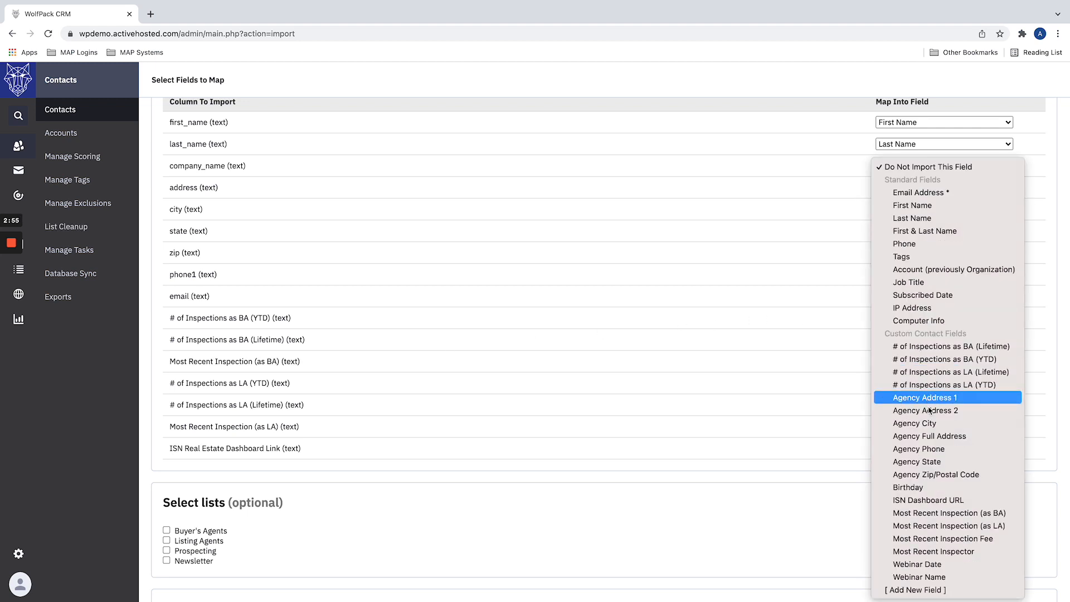
click(919, 590)
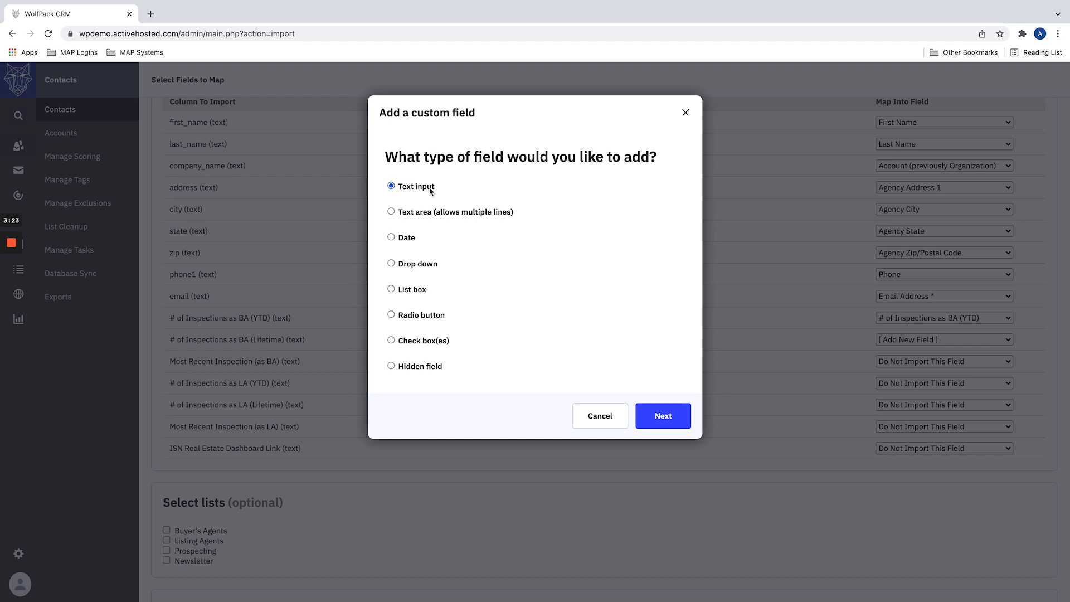
click(670, 426)
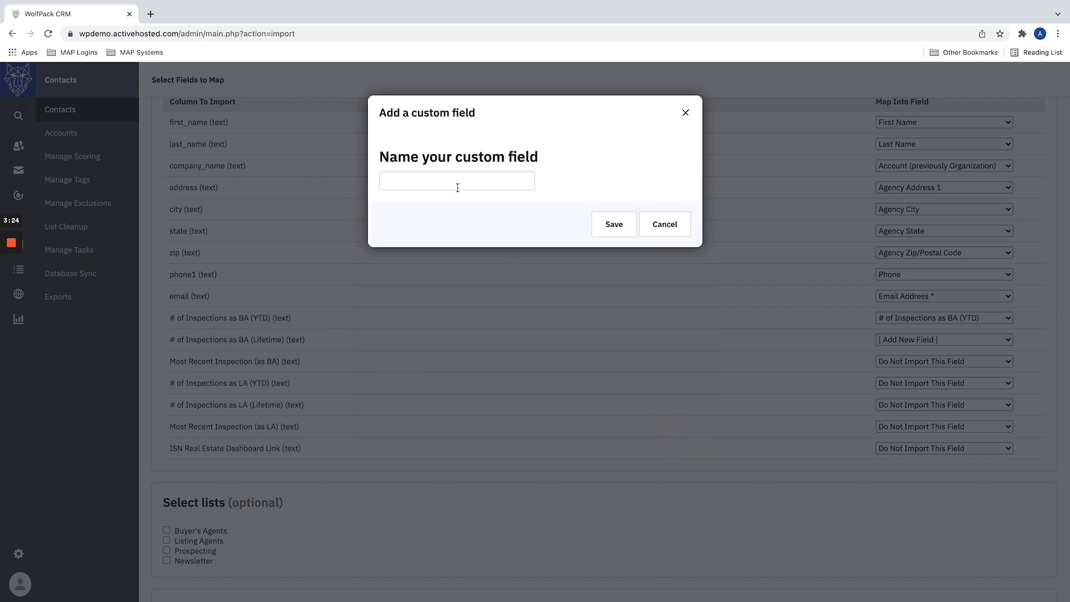
click(454, 183)
text(# of Tran)
text(tions as BA Past 12 MO)
key(BackSpace)
text(o.)
click(597, 224)
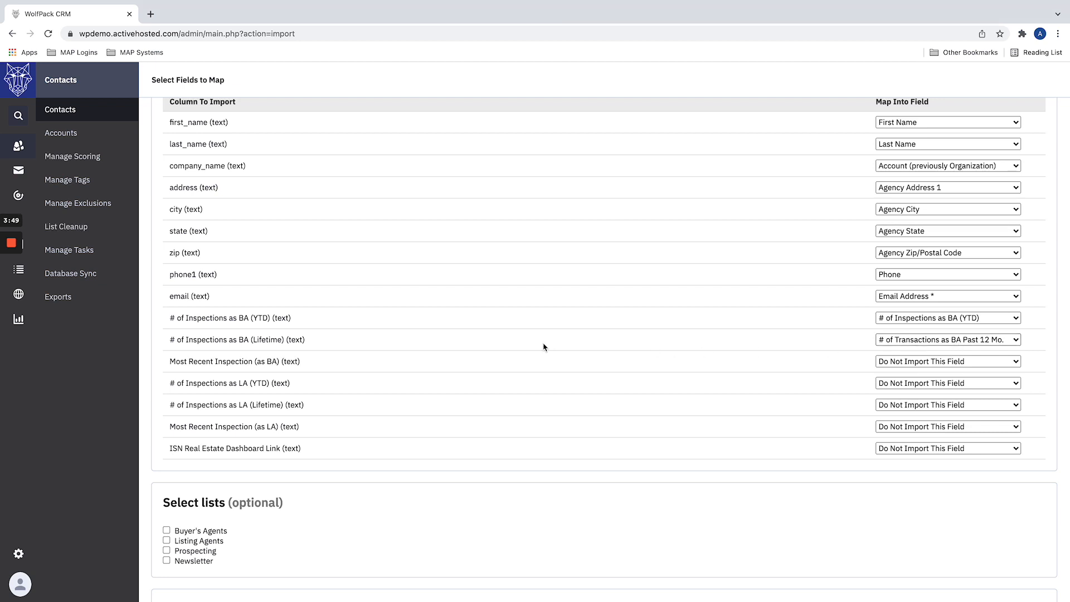
Step: Review the remaining field mappings and the optional lists, tags and import options for this import
scroll(544, 347, down, 2)
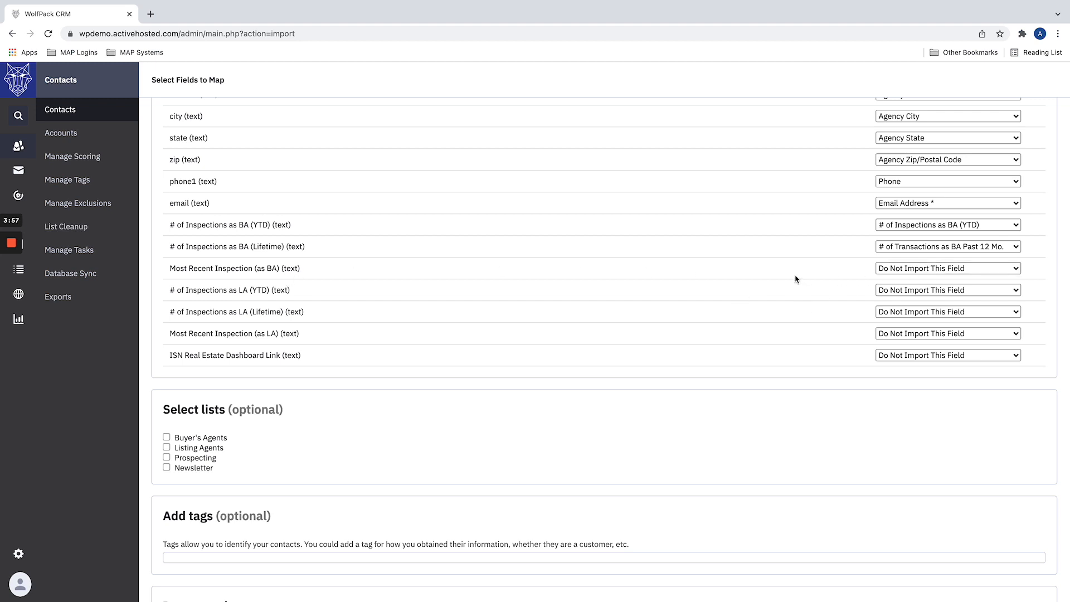
scroll(530, 287, down, 3)
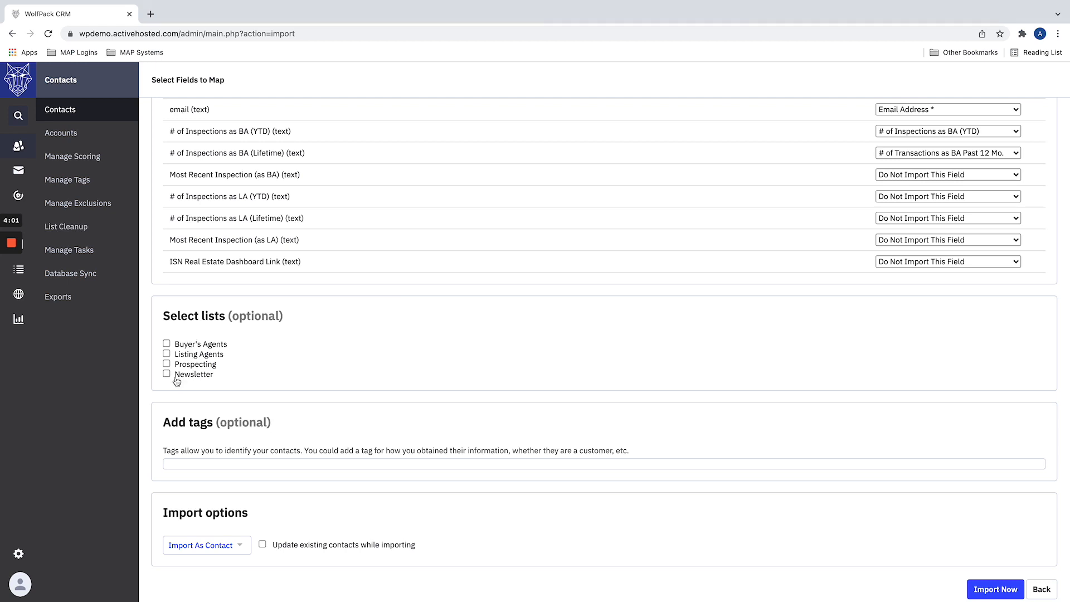
scroll(142, 373, up, 1)
scroll(141, 373, up, 2)
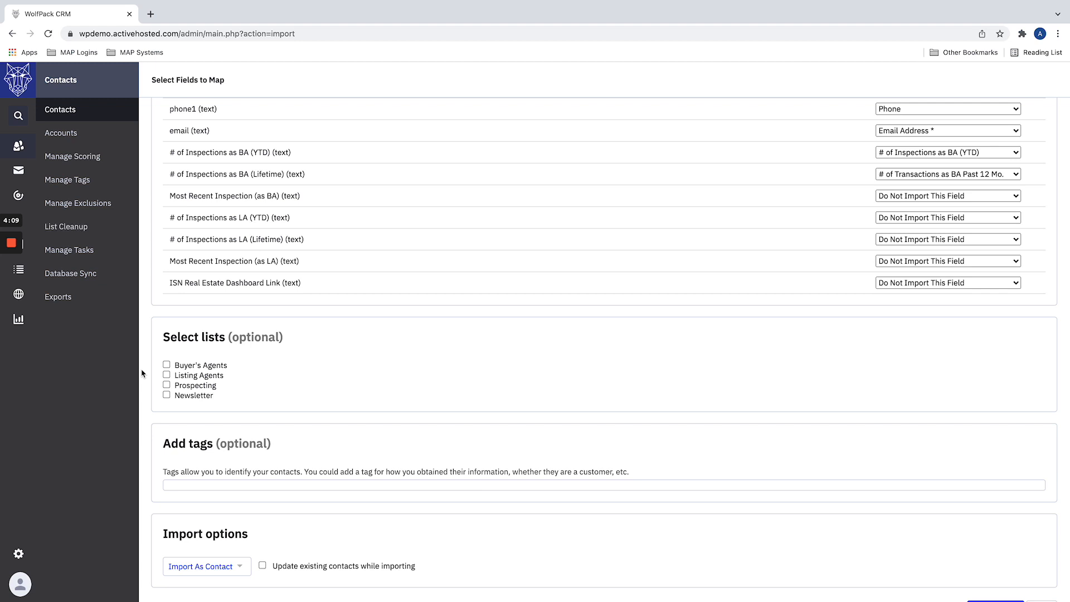
scroll(204, 341, up, 5)
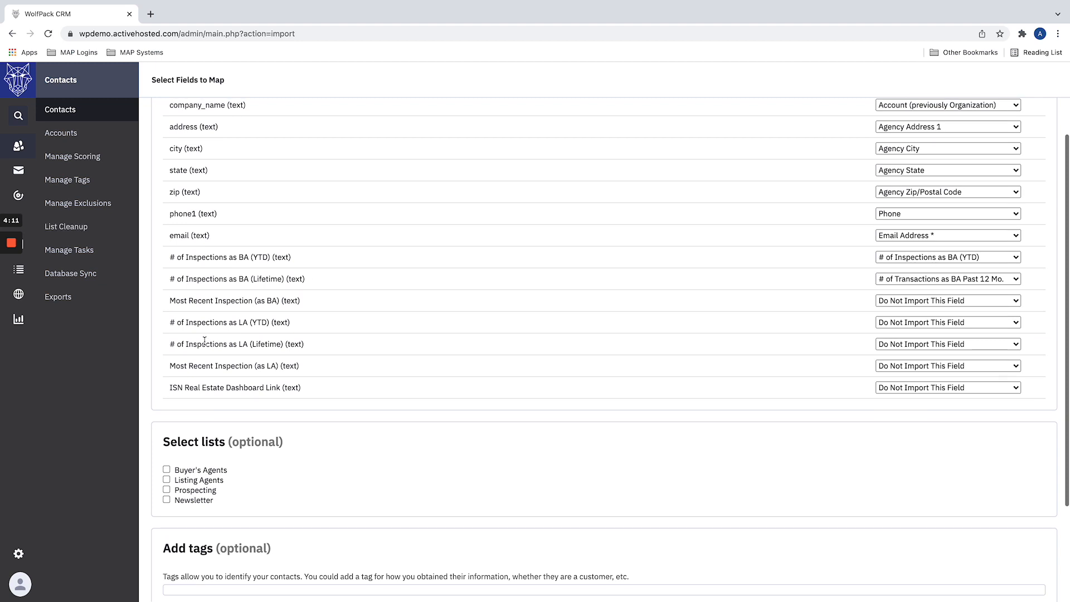
scroll(205, 341, down, 4)
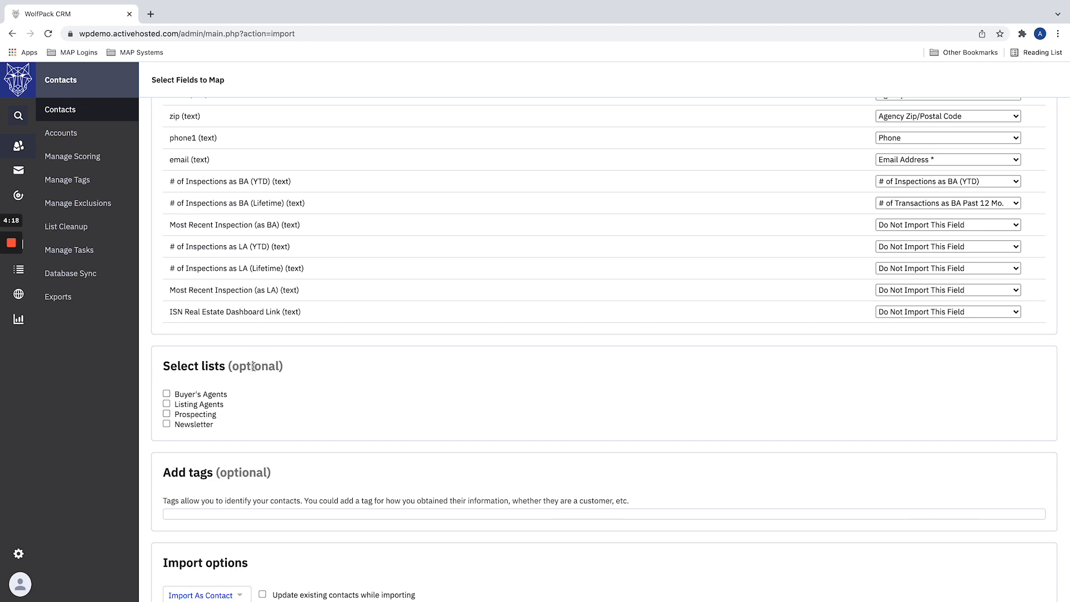
Step: Add the imported contacts to the Prospecting list
scroll(177, 411, down, 2)
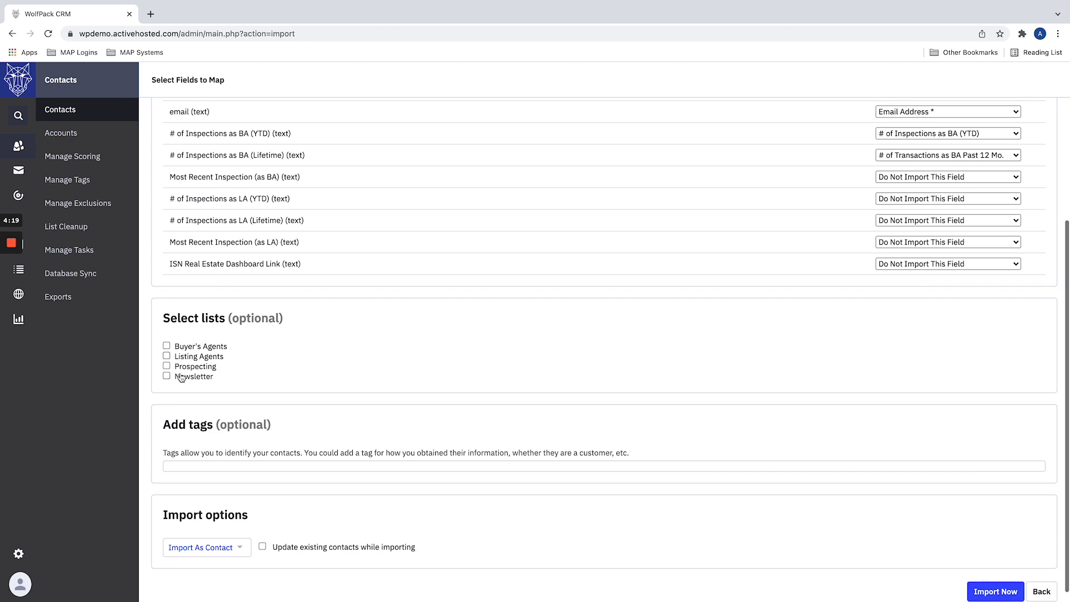
click(207, 368)
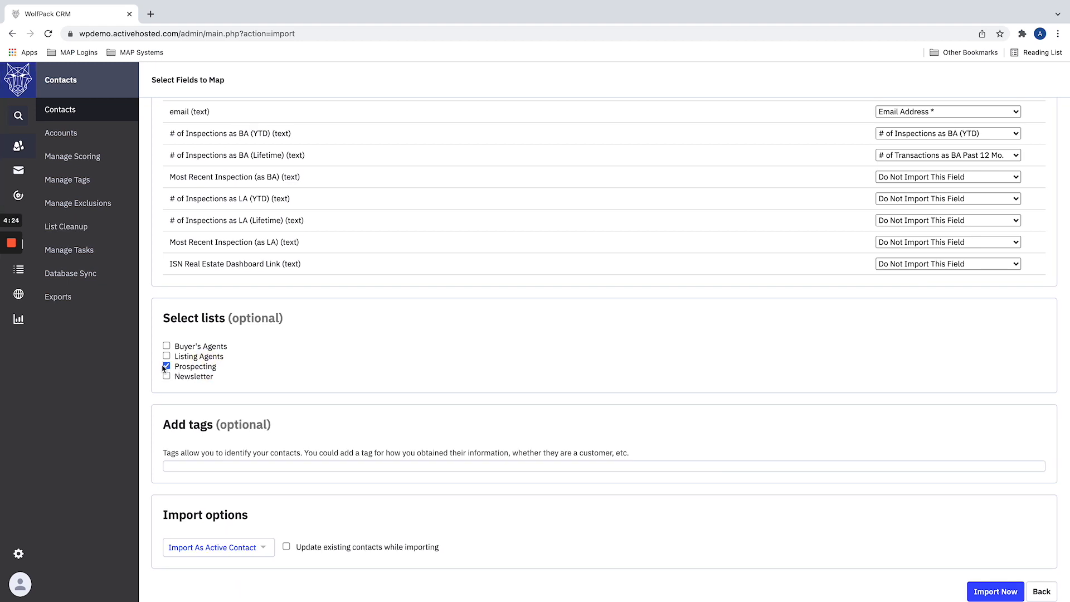
scroll(161, 368, up, 3)
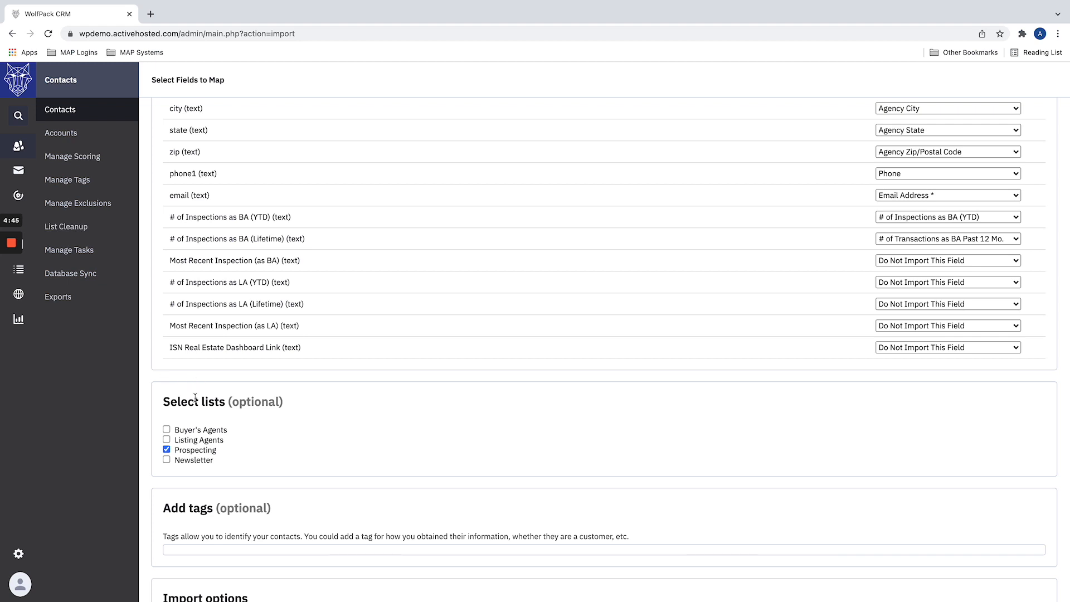
Step: Add the tag "Wake County" to the contacts in this import
scroll(274, 396, down, 3)
scroll(228, 463, down, 1)
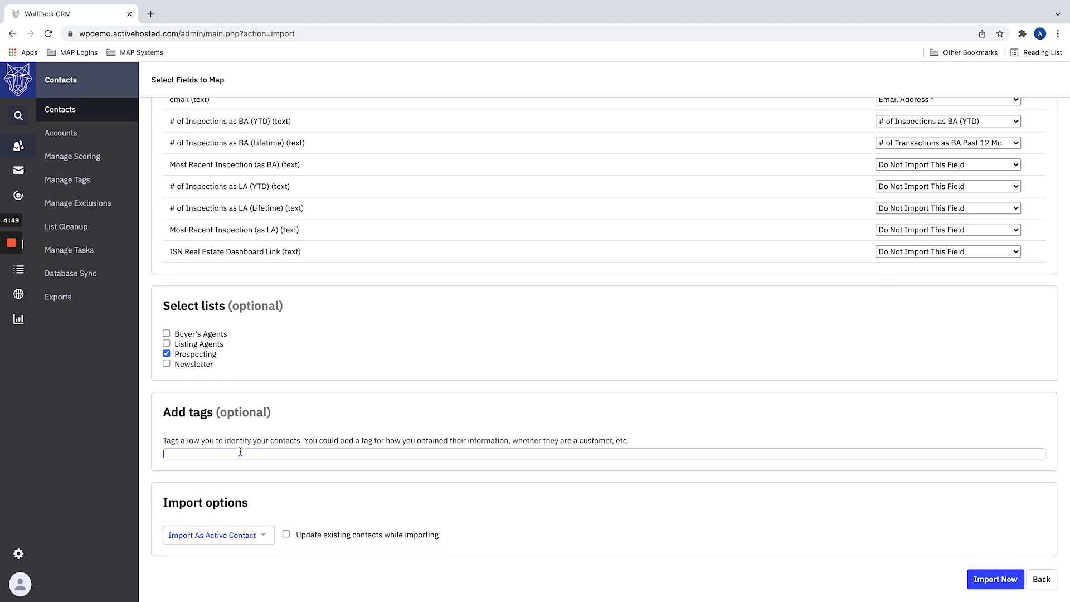
click(240, 452)
text(Wake County)
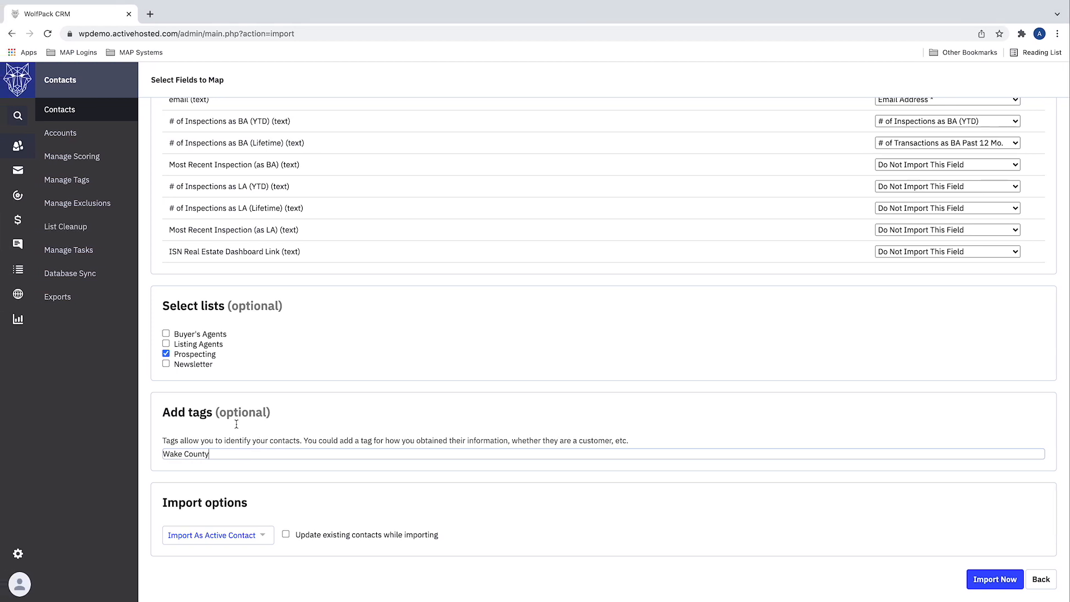
click(258, 492)
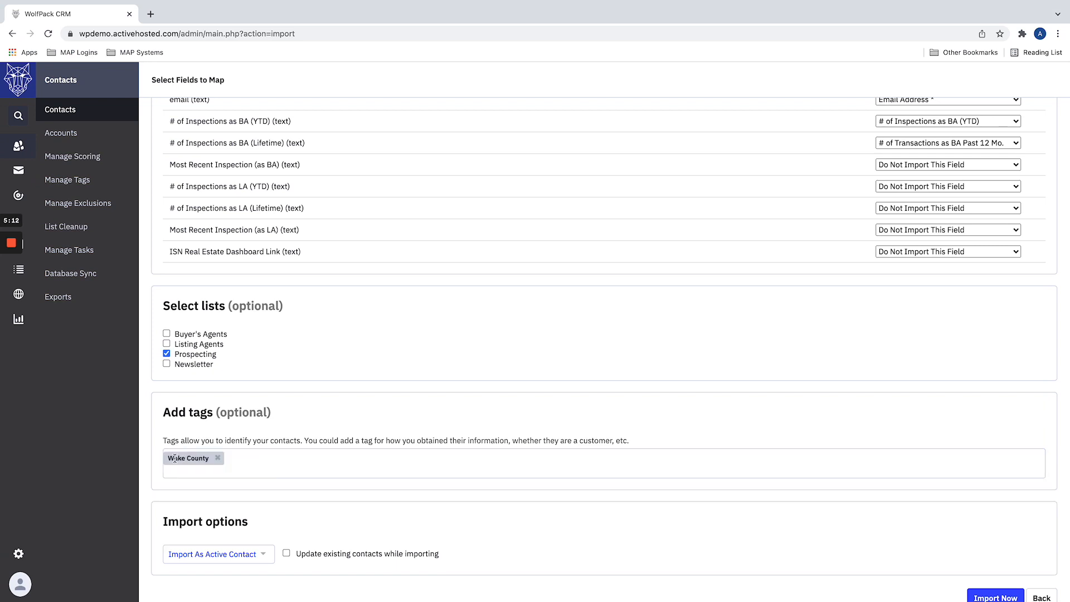
Step: Review the field mappings, chosen list and tag, and examine the contact status choices available in the import options
scroll(346, 218, up, 3)
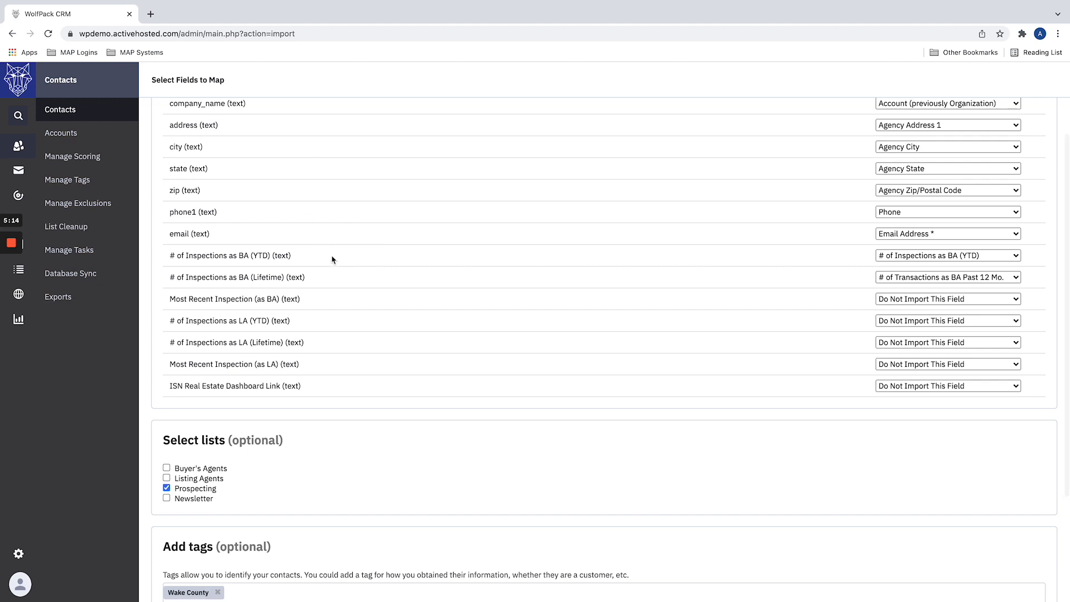
scroll(478, 237, down, 3)
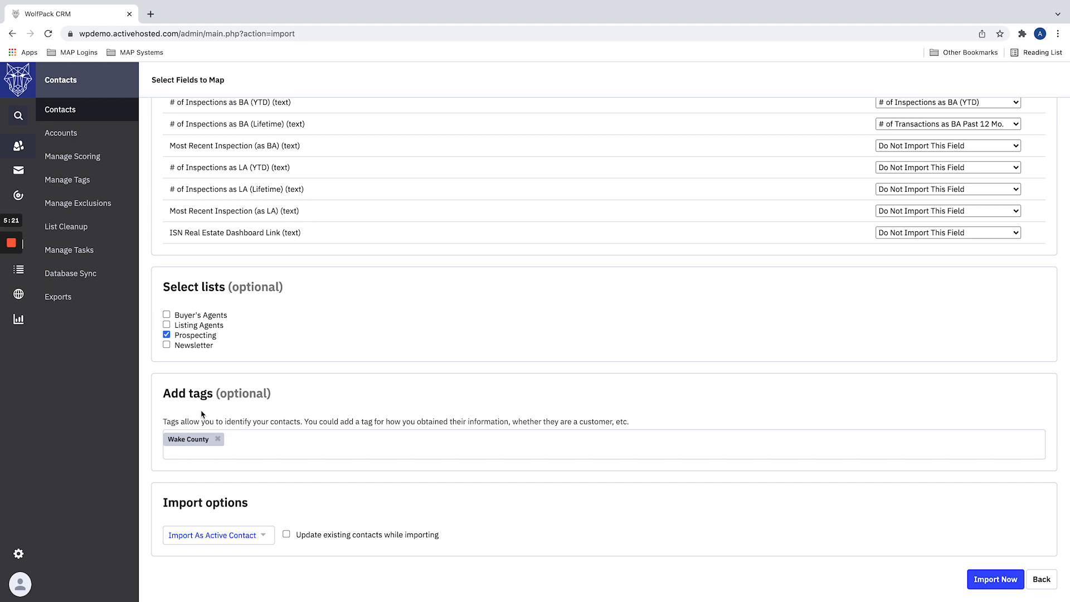
scroll(200, 412, up, 1)
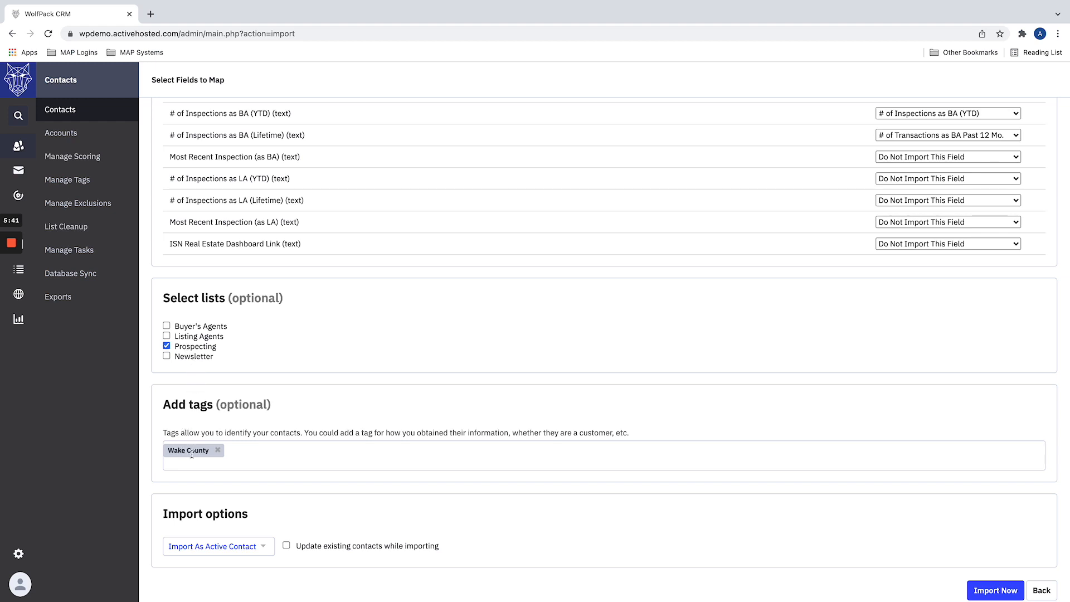
scroll(192, 452, down, 1)
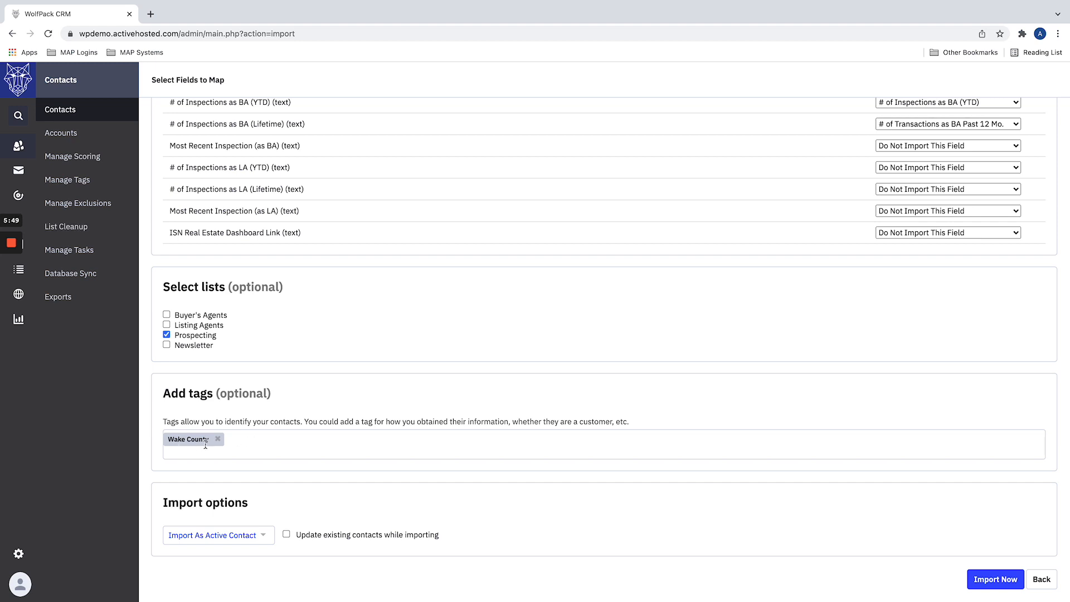
scroll(161, 444, down, 1)
click(212, 538)
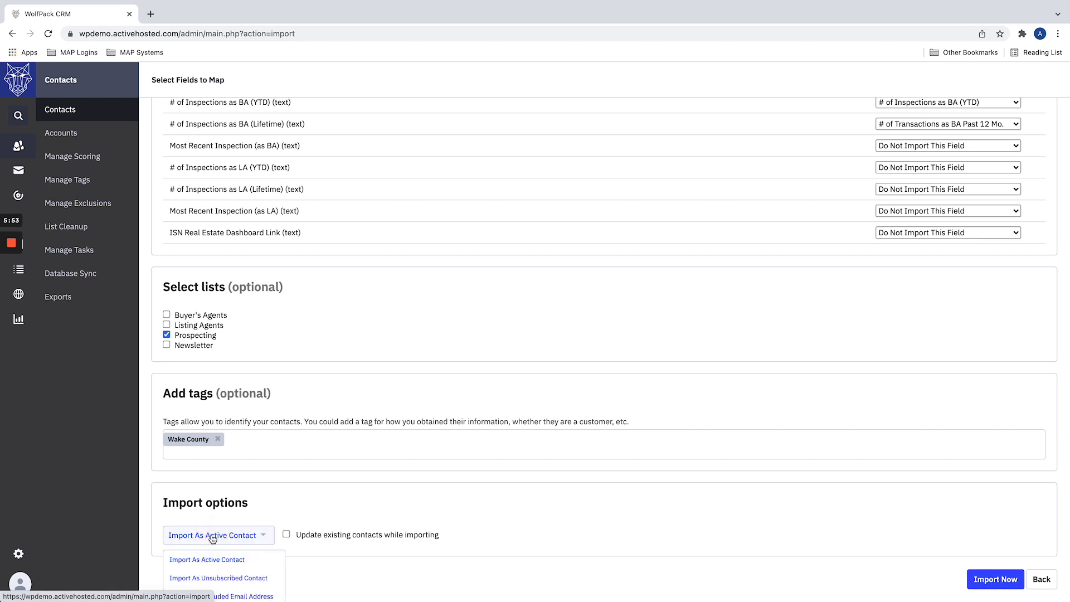
scroll(216, 538, down, 1)
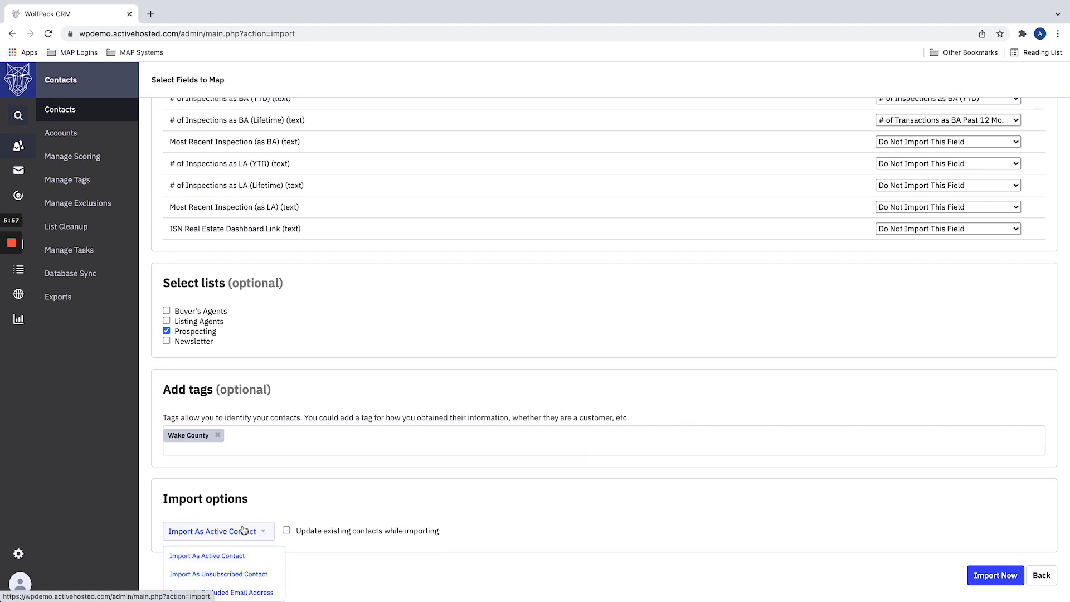
click(280, 490)
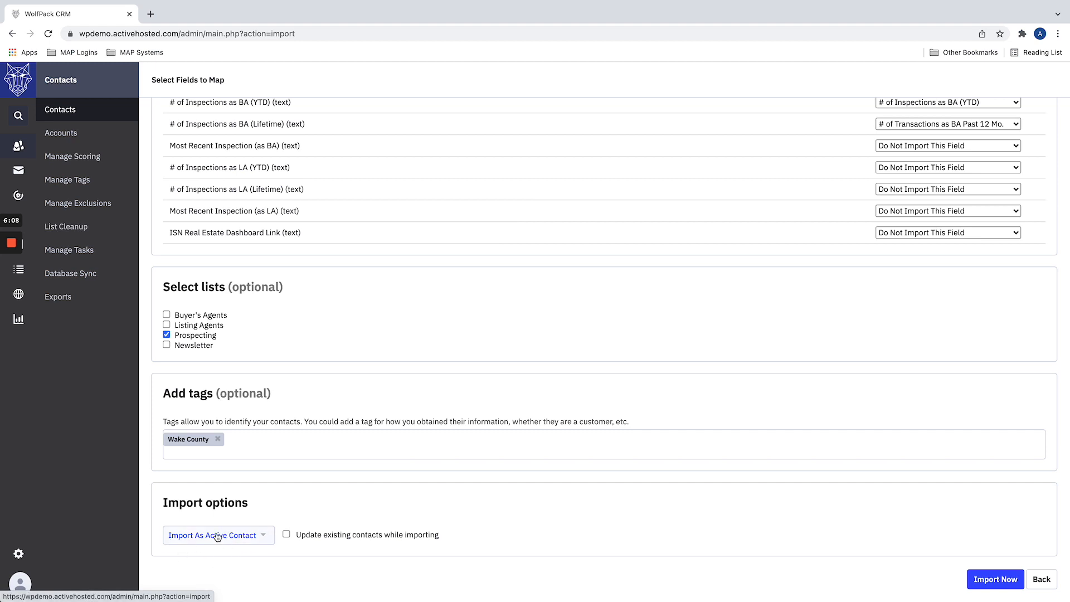
Step: Try the option to update existing contacts while importing, reading its explanation and leaving it disabled
click(287, 535)
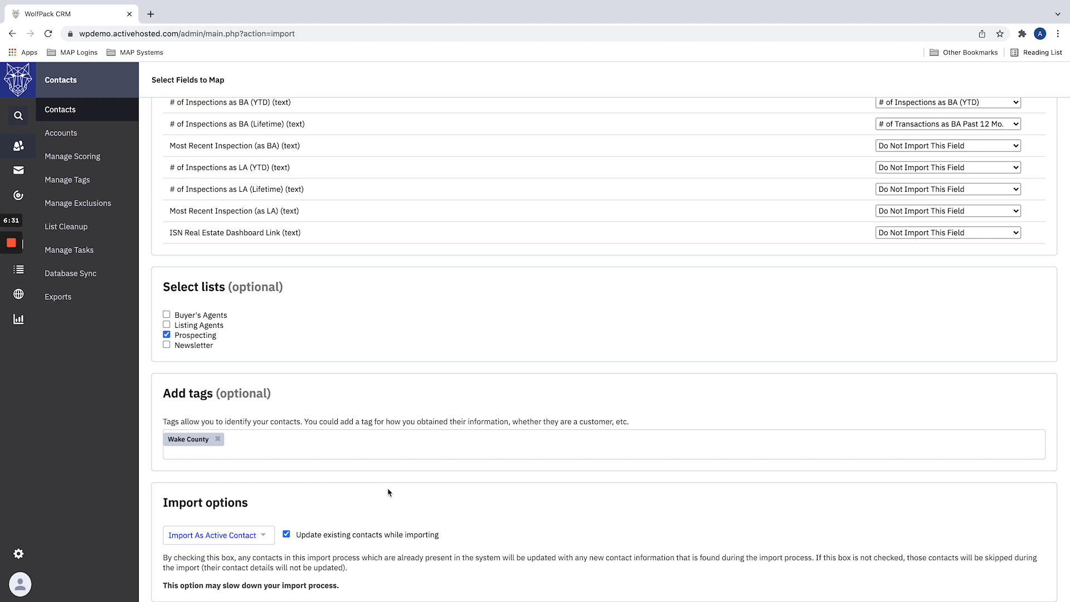
scroll(456, 226, up, 5)
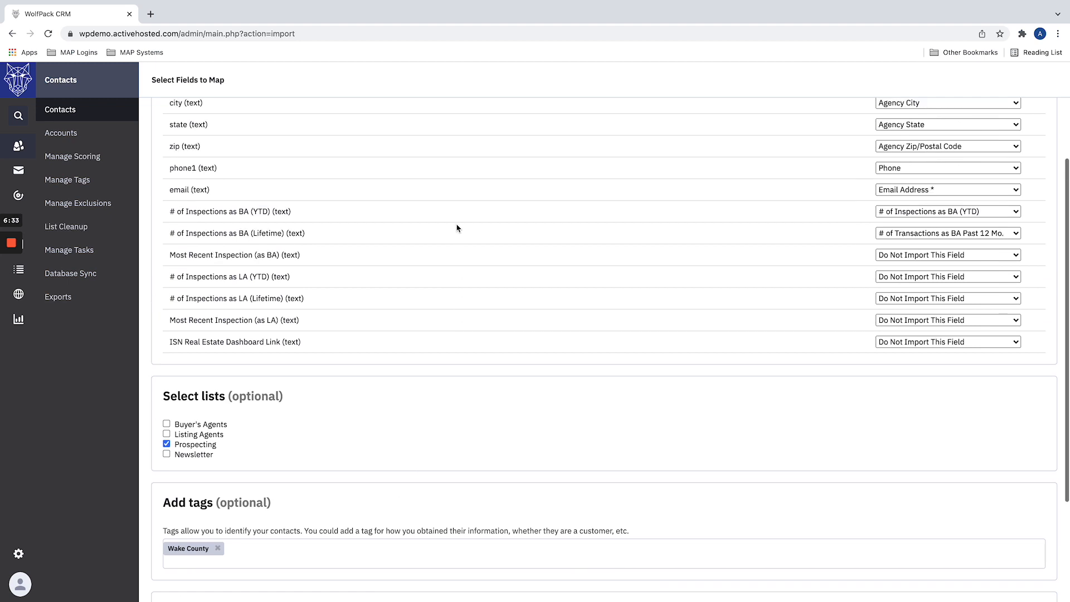
scroll(596, 245, down, 5)
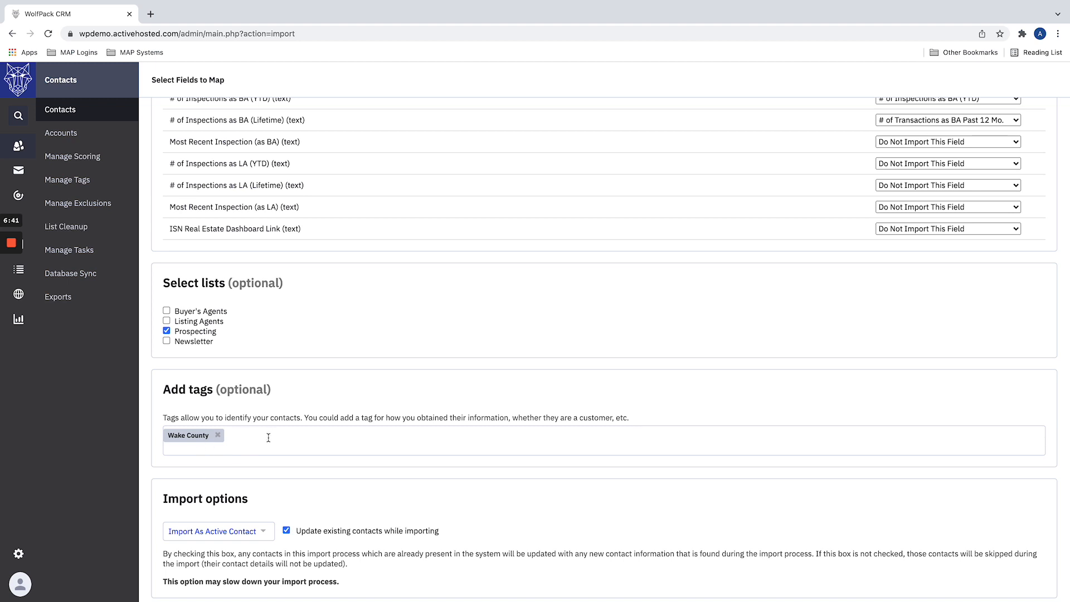
scroll(268, 437, down, 2)
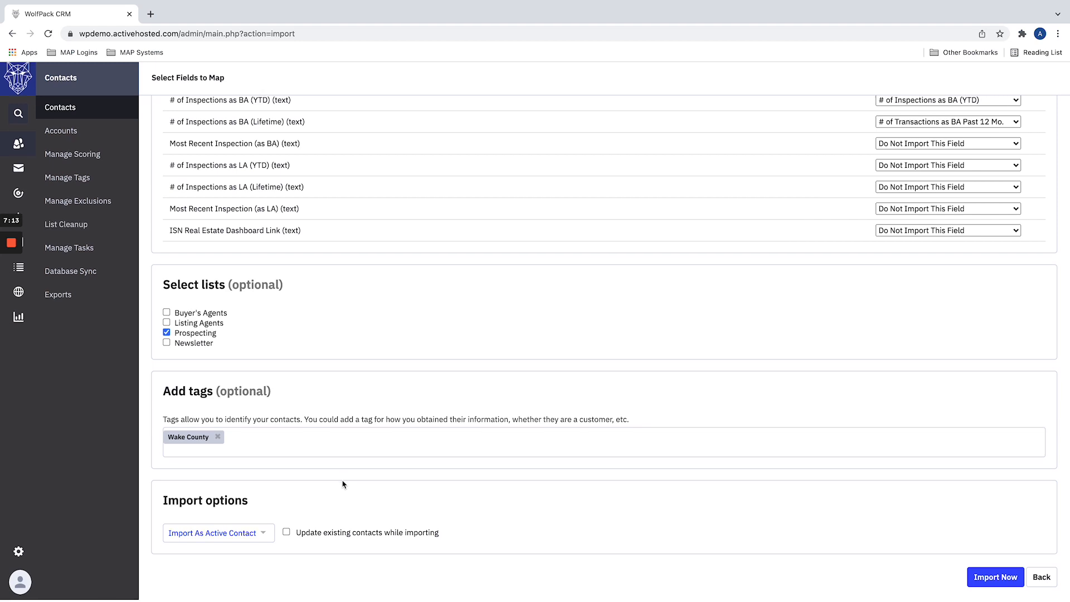
click(287, 535)
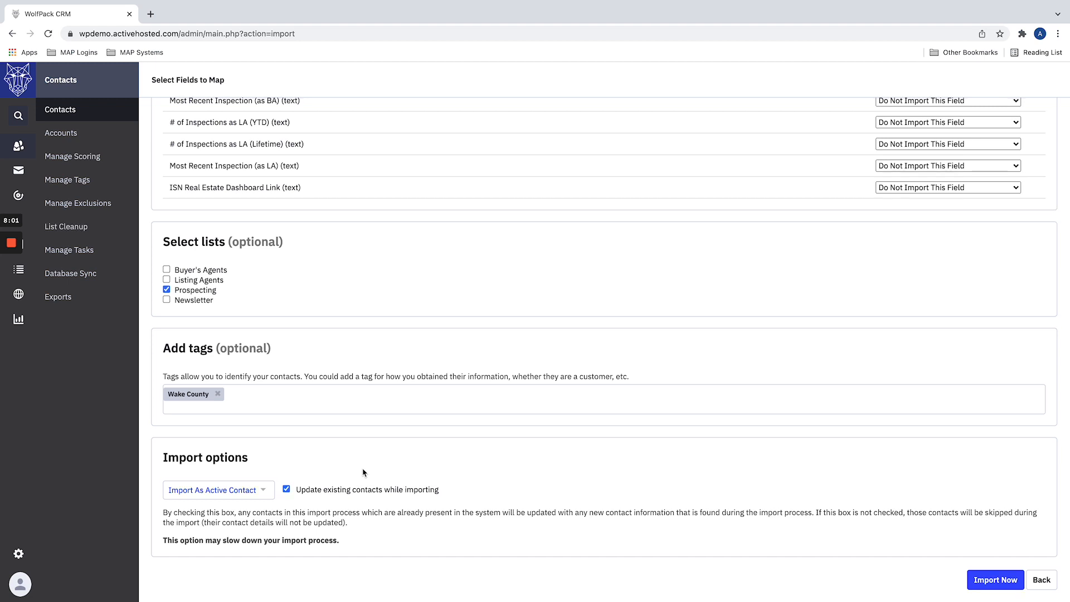
click(286, 488)
Step: Review the import settings, enable updating existing contacts while importing, and run the import
scroll(320, 466, up, 5)
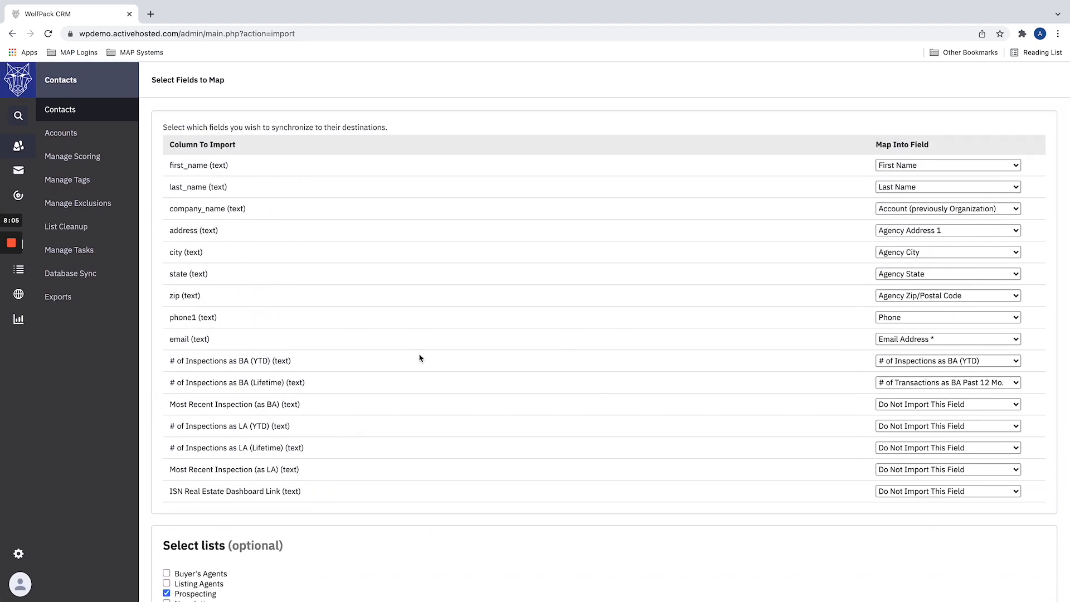
scroll(419, 358, down, 2)
scroll(420, 357, down, 1)
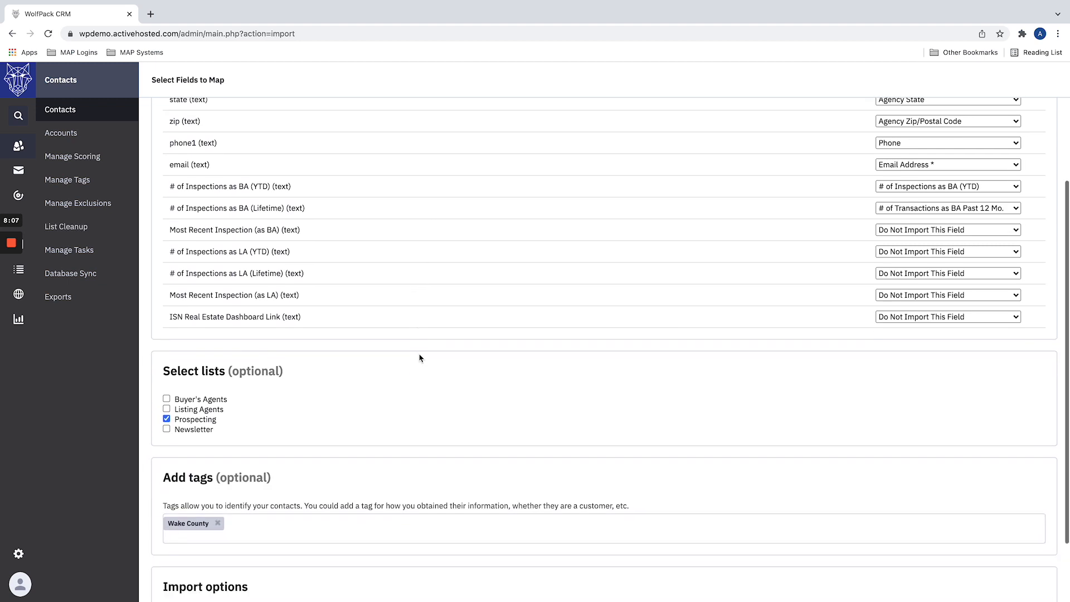
scroll(419, 358, down, 1)
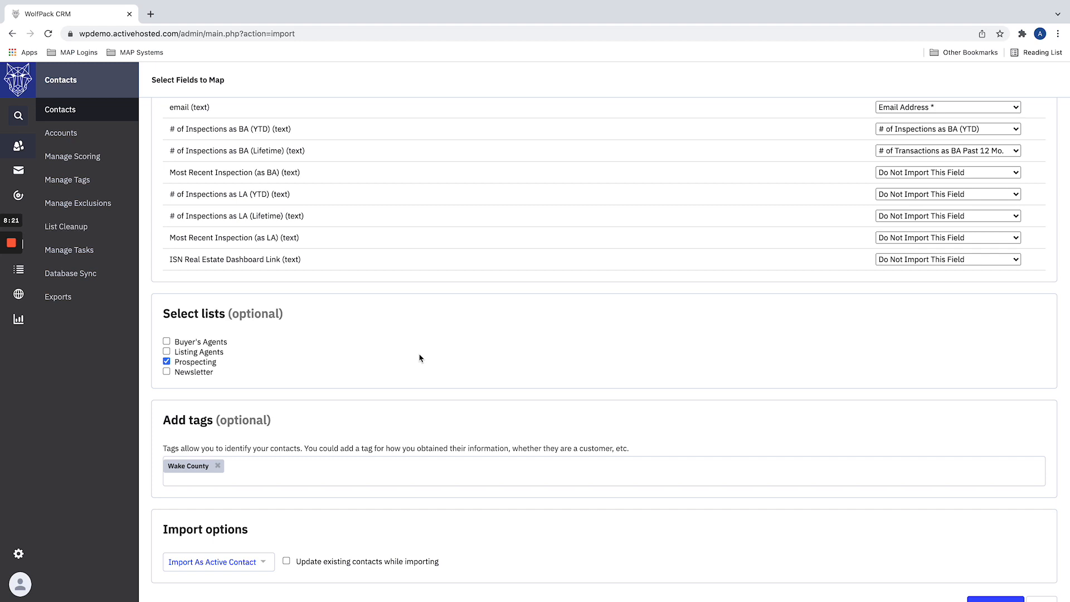
scroll(420, 358, down, 1)
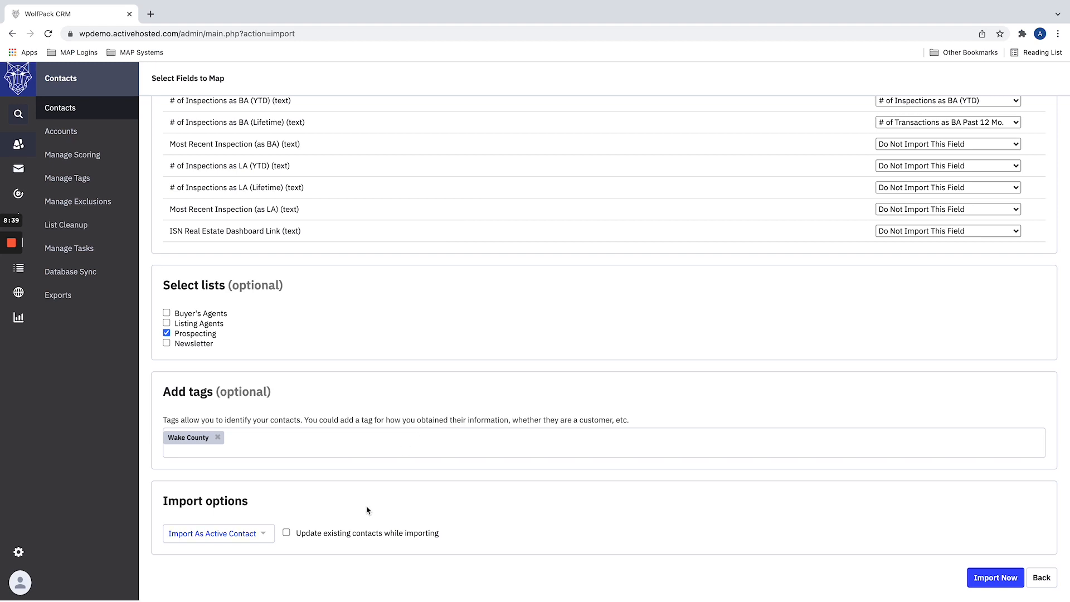
click(286, 534)
scroll(511, 507, down, 2)
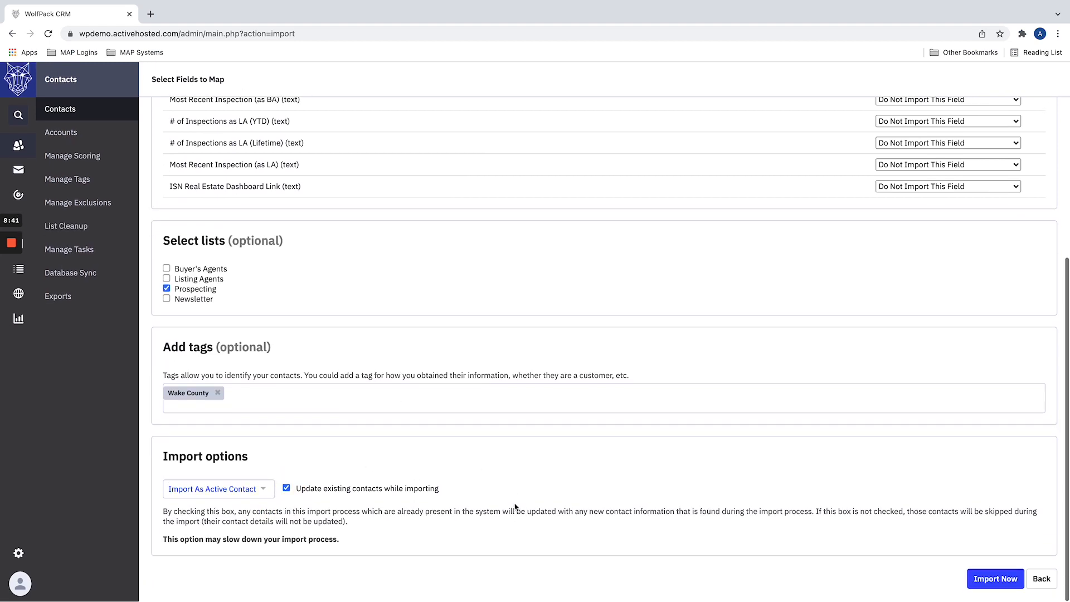
click(996, 579)
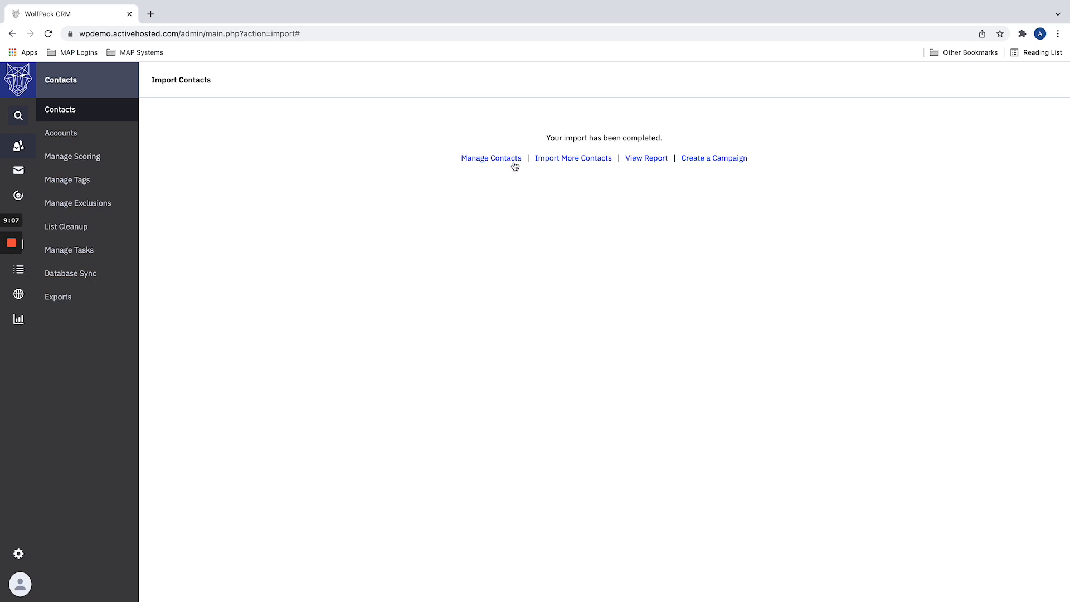
Step: Open the report for the completed import and expand its failed rows
click(641, 159)
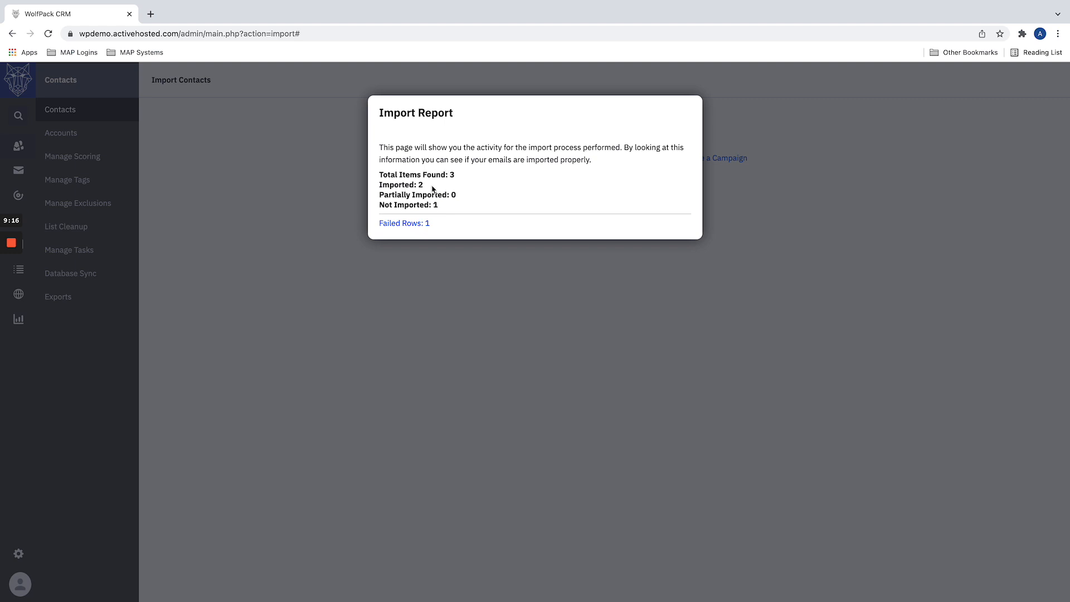
click(405, 224)
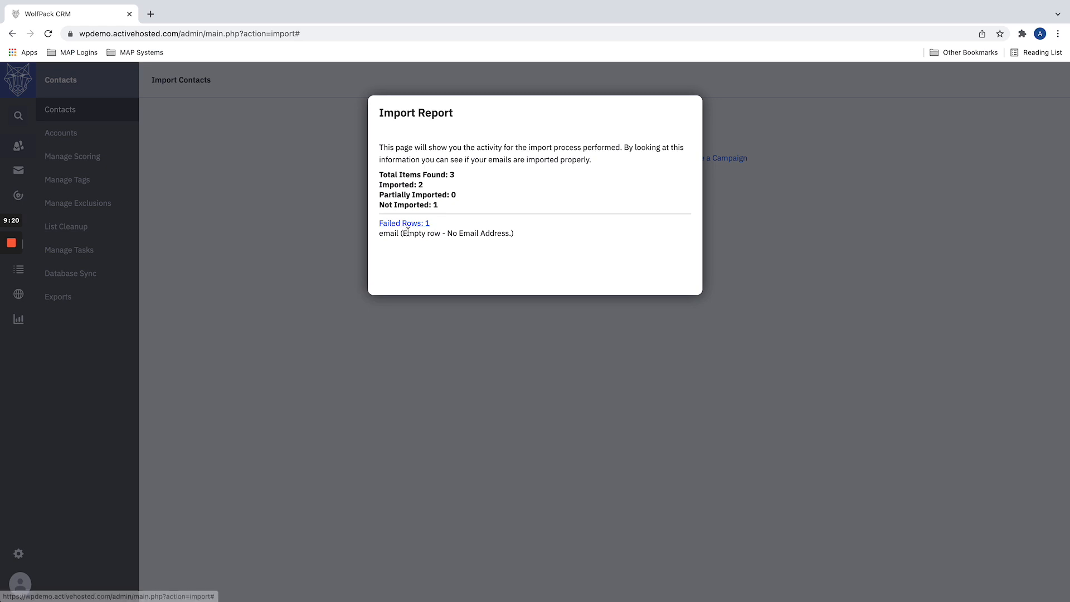
Step: Switch to the Numbers spreadsheet to compare its header and contact rows with the import report, and return to close the report
key(ctrl+Left)
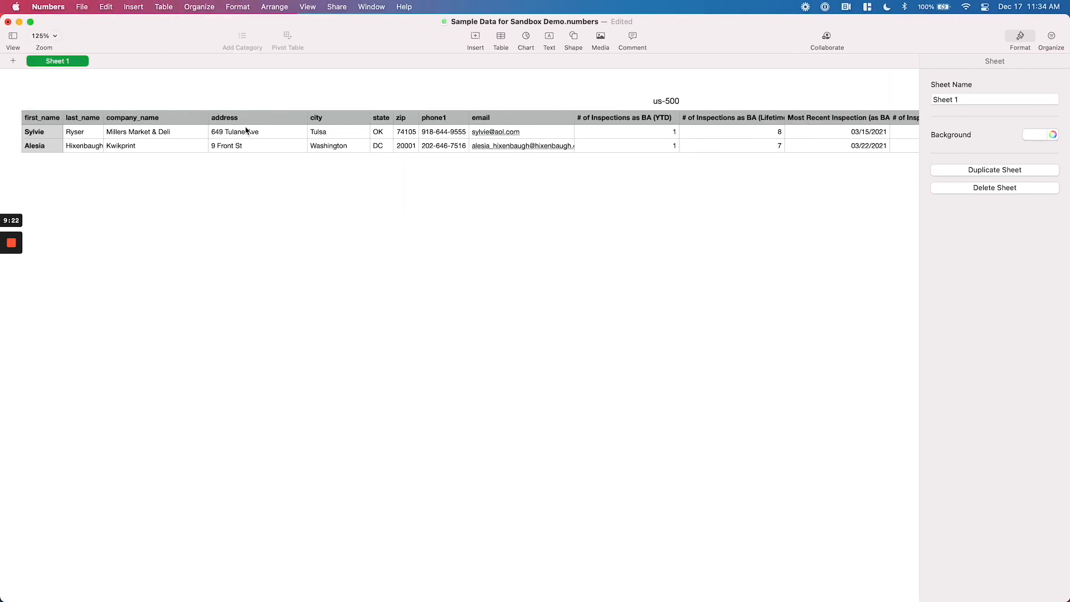
click(240, 117)
click(10, 117)
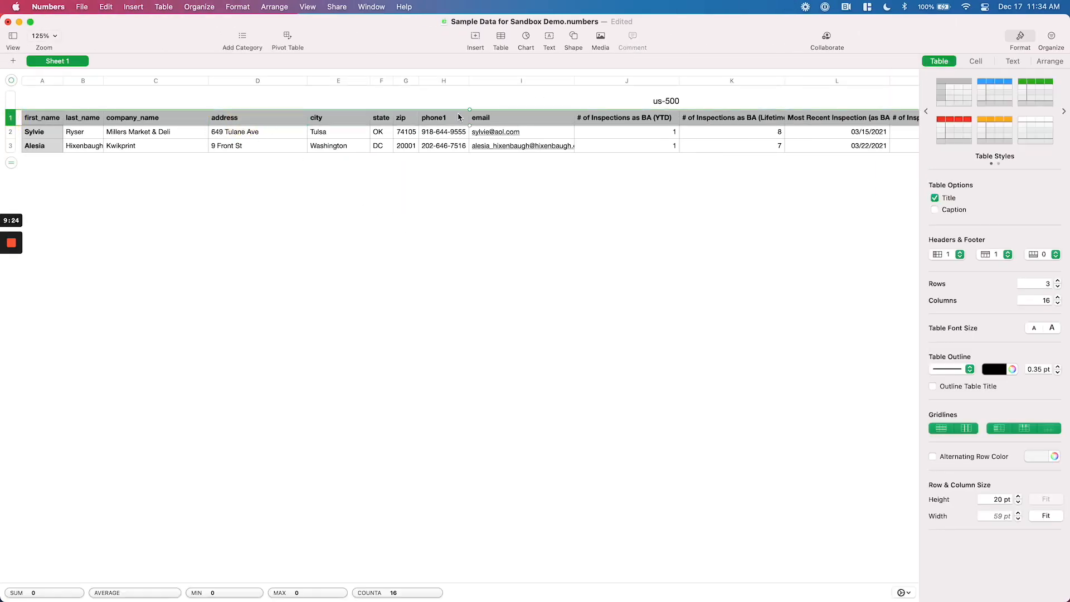
click(343, 134)
click(352, 146)
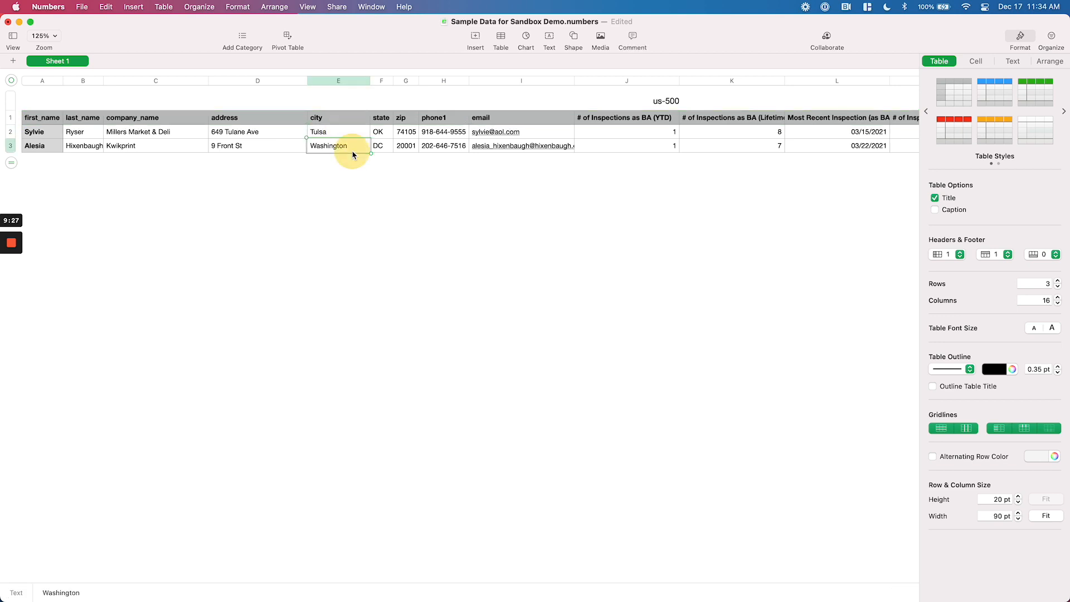
key(ctrl+Right)
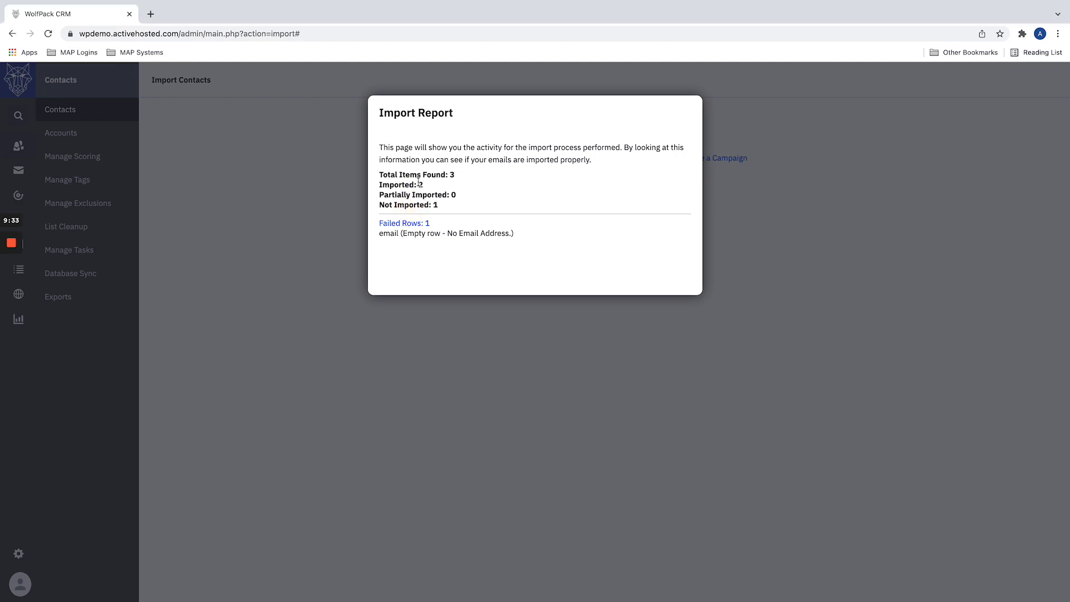
click(298, 203)
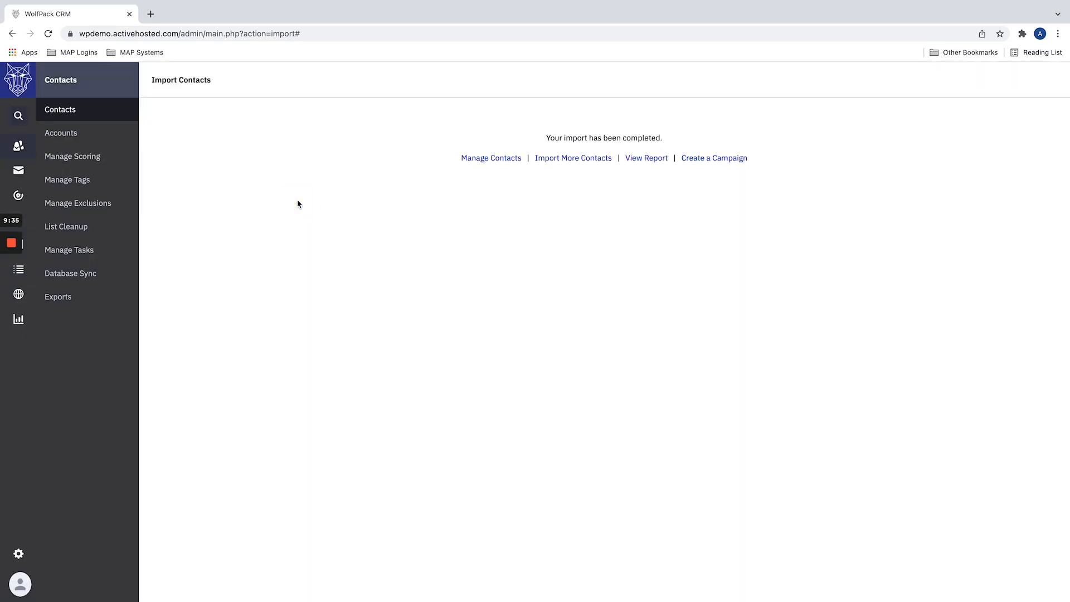